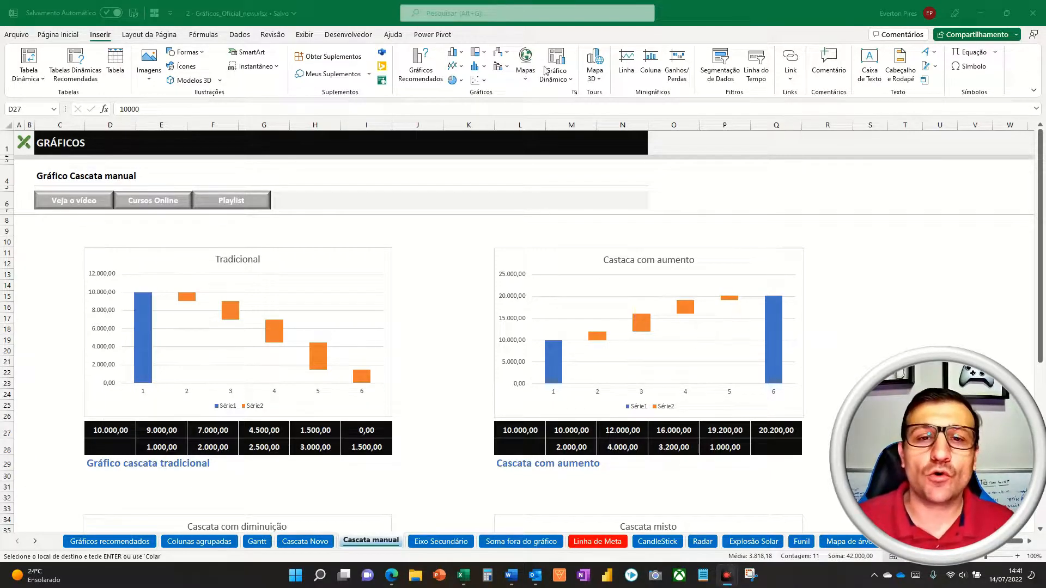
# Preview the Cascata chart type for the selected data, leaving the sheet without a new chart
pyautogui.click(507, 53)
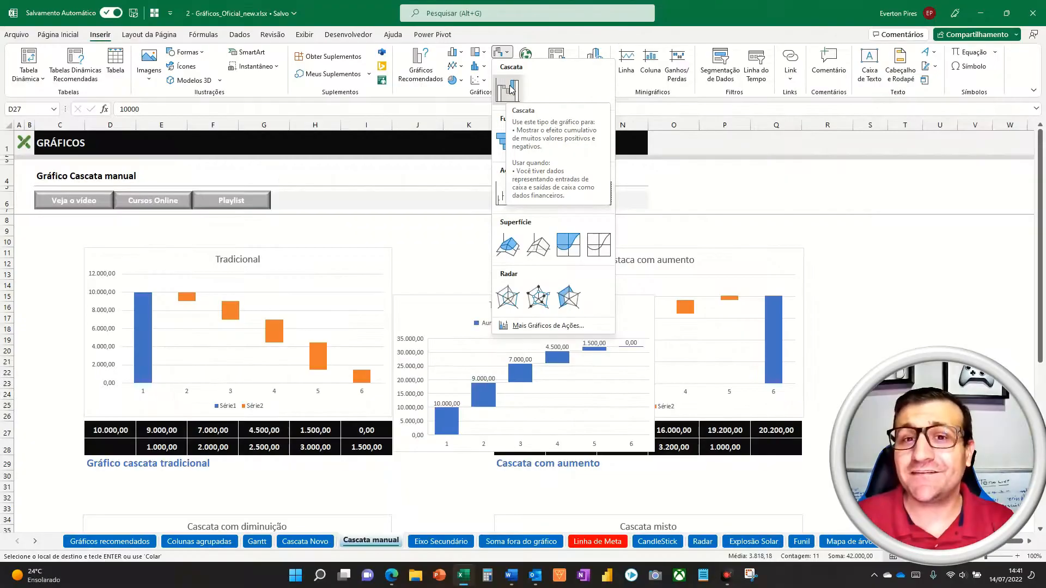
pyautogui.click(449, 170)
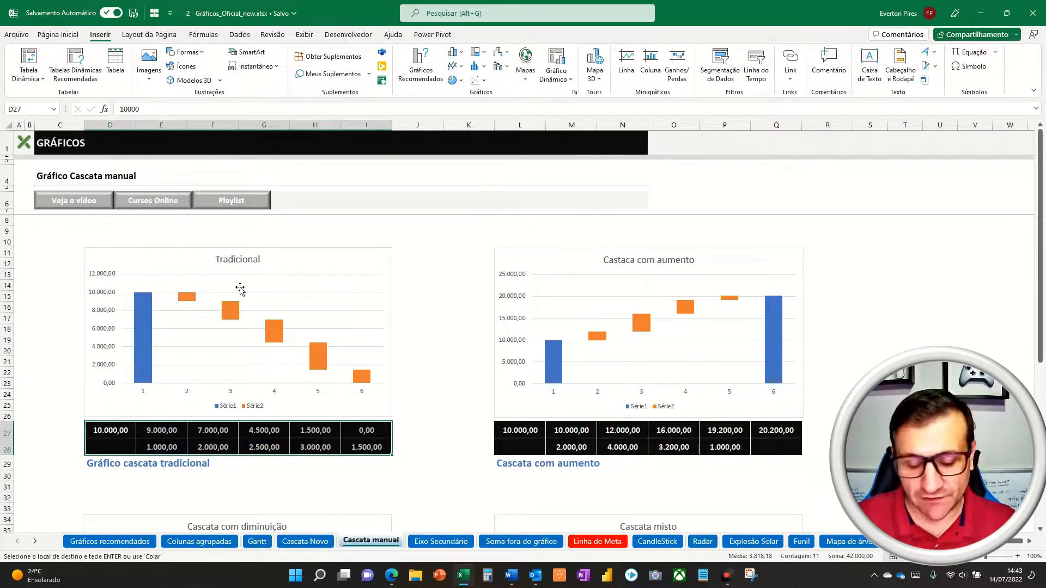
# Outline the starting column and the floating decrease bars of the Tradicional chart in red, then clear the markings
pyautogui.press('F5')
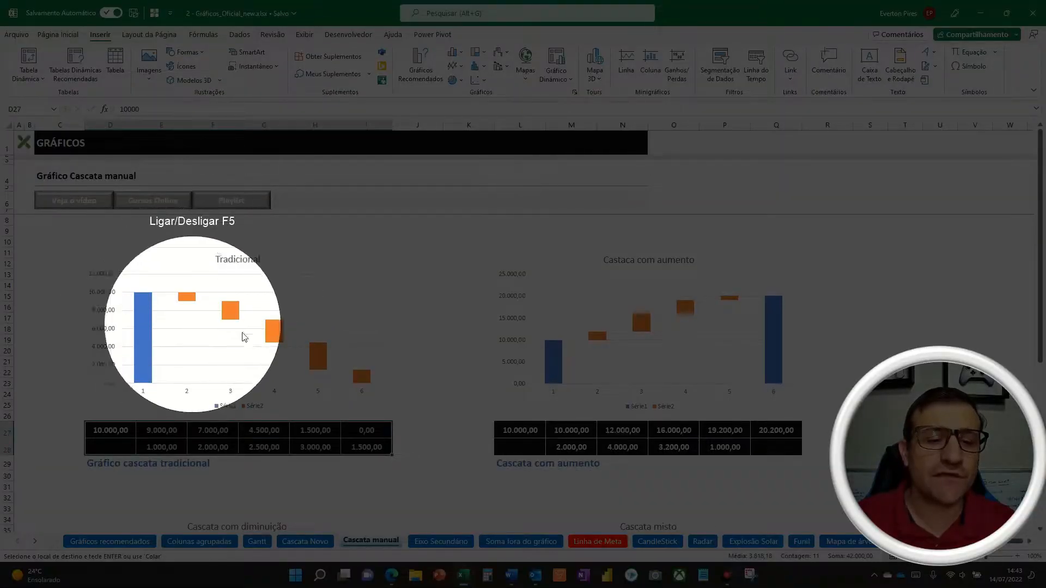
pyautogui.press('F5')
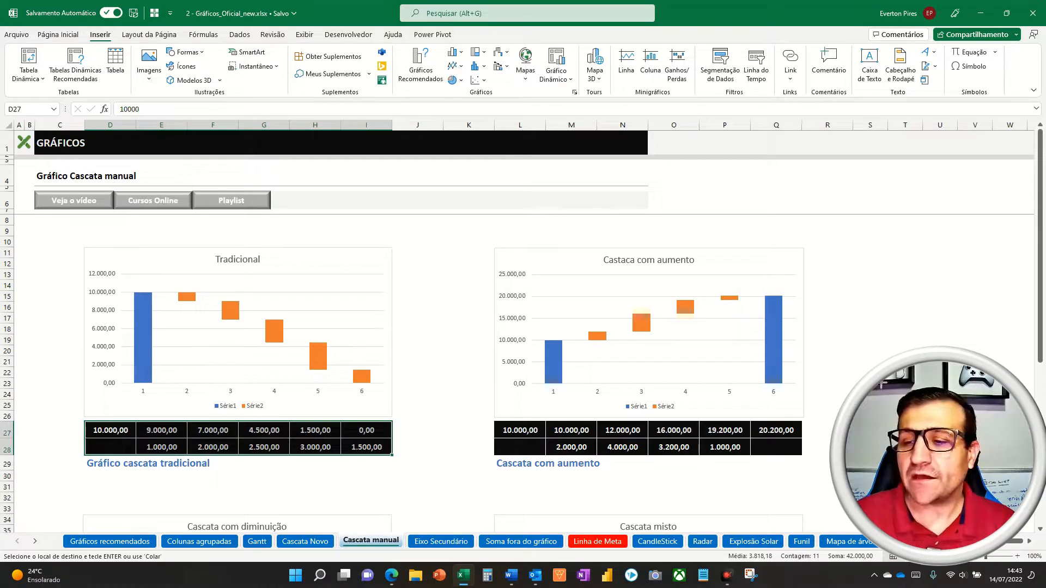
pyautogui.moveTo(118, 275)
pyautogui.mouseDown()
pyautogui.moveTo(173, 369)
pyautogui.moveTo(164, 395)
pyautogui.mouseUp()
pyautogui.moveTo(169, 286)
pyautogui.mouseDown()
pyautogui.moveTo(204, 310)
pyautogui.moveTo(221, 301)
pyautogui.moveTo(327, 381)
pyautogui.moveTo(335, 375)
pyautogui.moveTo(383, 398)
pyautogui.mouseUp()
pyautogui.moveTo(92, 280); pyautogui.dragTo(128, 294)
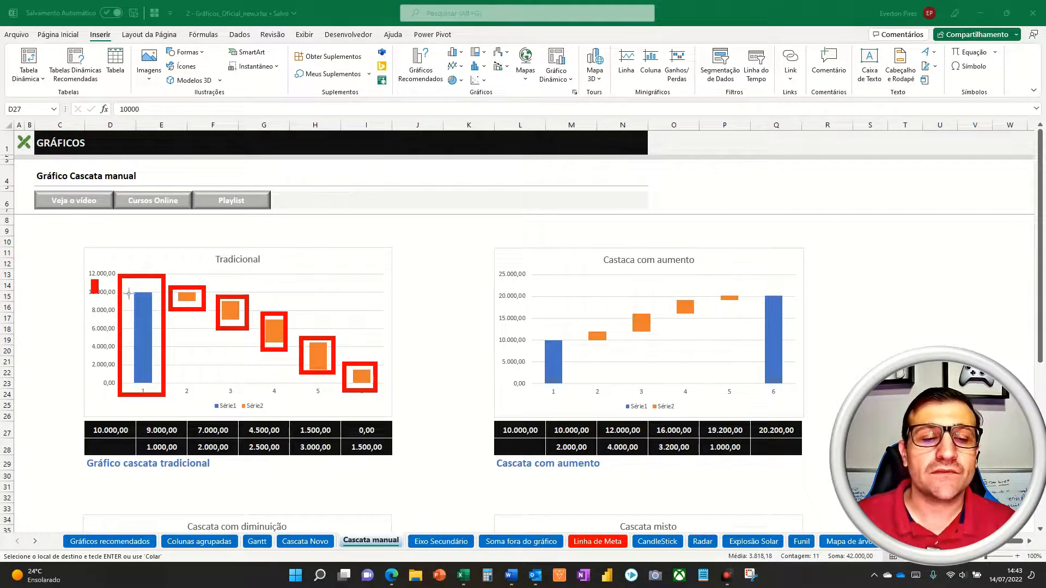
pyautogui.moveTo(162, 254)
pyautogui.mouseDown()
pyautogui.moveTo(244, 348)
pyautogui.moveTo(402, 418)
pyautogui.mouseUp()
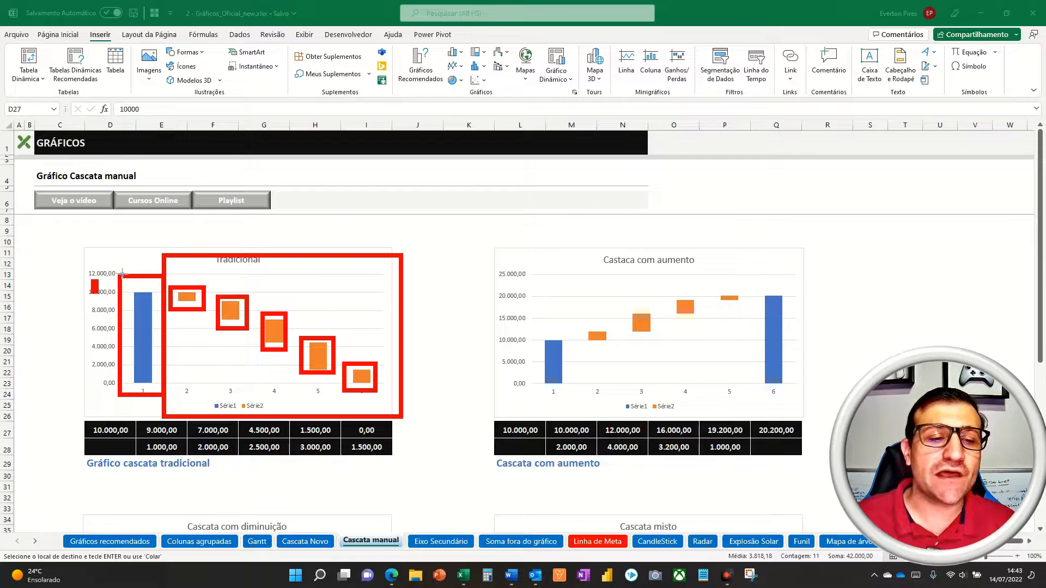
pyautogui.moveTo(86, 251)
pyautogui.mouseDown()
pyautogui.moveTo(163, 322)
pyautogui.moveTo(168, 418)
pyautogui.mouseUp()
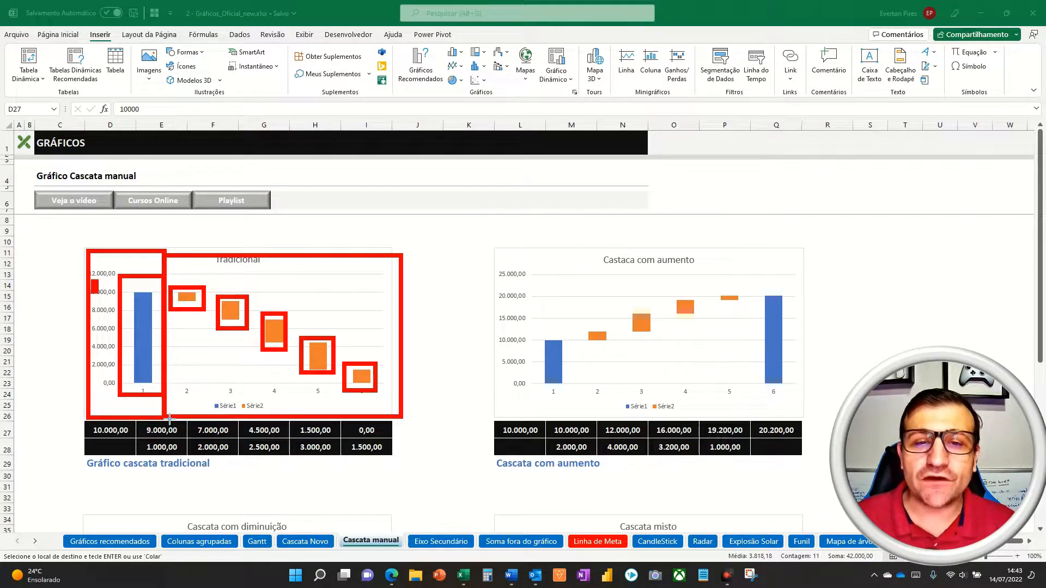
pyautogui.press('Escape')
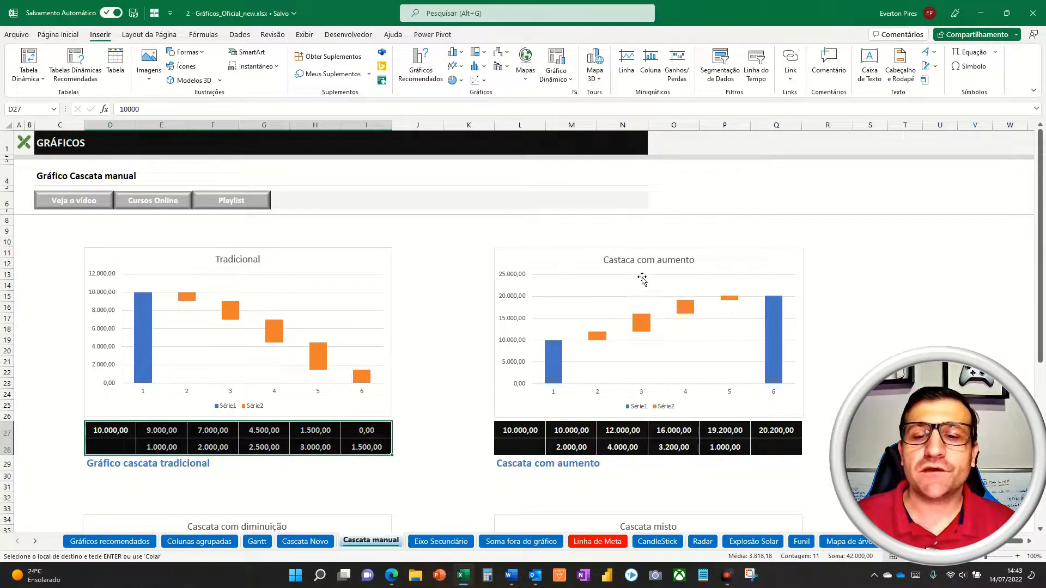
# Outline the title, starting column, increase bars and final column of the Castaca com aumento chart in red, then clear the markings
pyautogui.hotkey('ctrl', '2')
pyautogui.moveTo(580, 236)
pyautogui.mouseDown()
pyautogui.moveTo(675, 275)
pyautogui.moveTo(722, 270)
pyautogui.mouseUp()
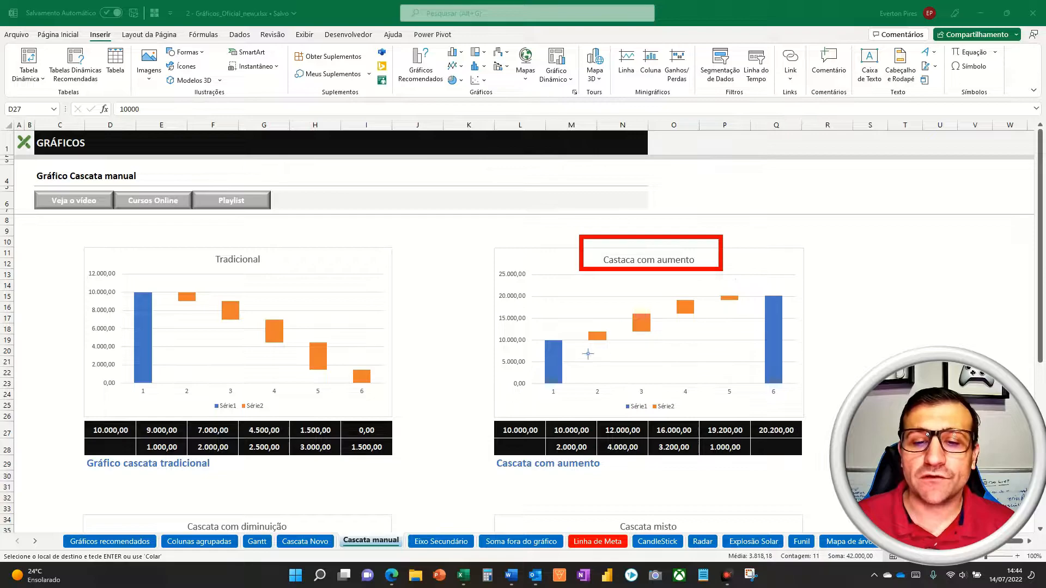
pyautogui.moveTo(498, 331)
pyautogui.mouseDown()
pyautogui.moveTo(569, 360)
pyautogui.moveTo(585, 402)
pyautogui.moveTo(575, 405)
pyautogui.mouseUp()
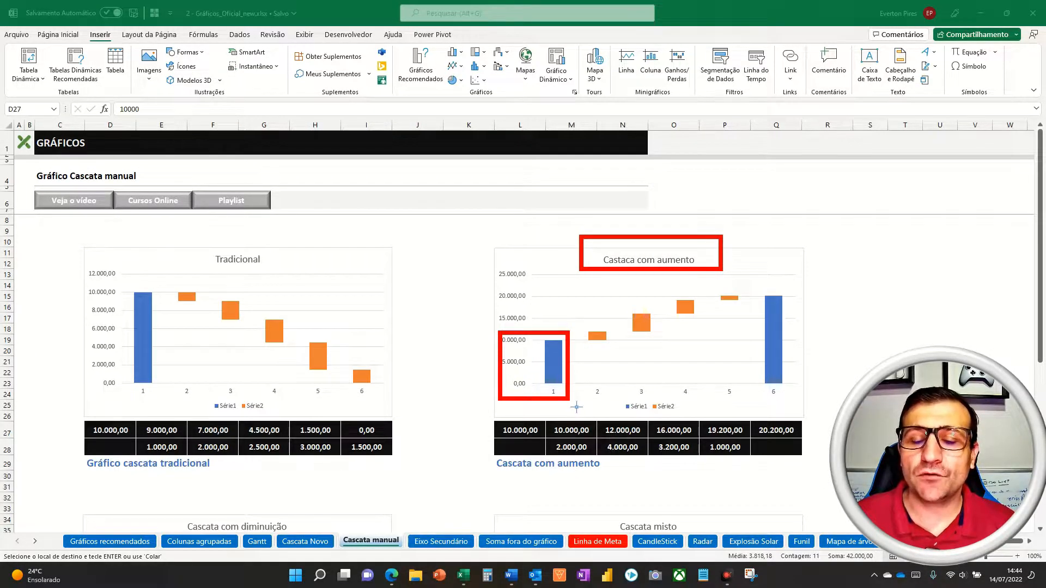
pyautogui.moveTo(577, 317); pyautogui.dragTo(617, 344)
pyautogui.moveTo(614, 295); pyautogui.dragTo(666, 347)
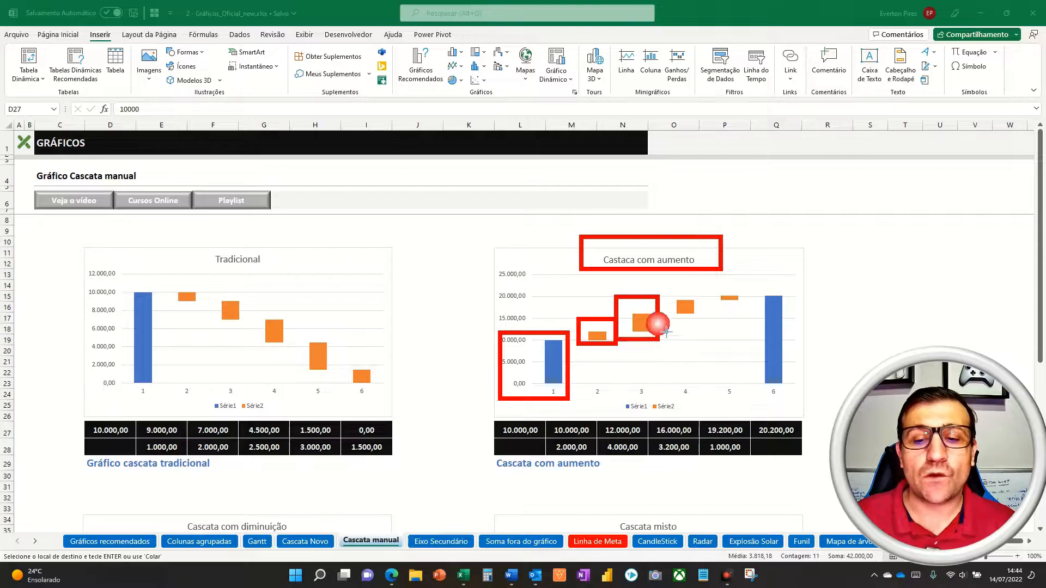
pyautogui.moveTo(673, 298); pyautogui.dragTo(708, 329)
pyautogui.moveTo(719, 289); pyautogui.dragTo(741, 317)
pyautogui.moveTo(748, 274); pyautogui.dragTo(801, 396)
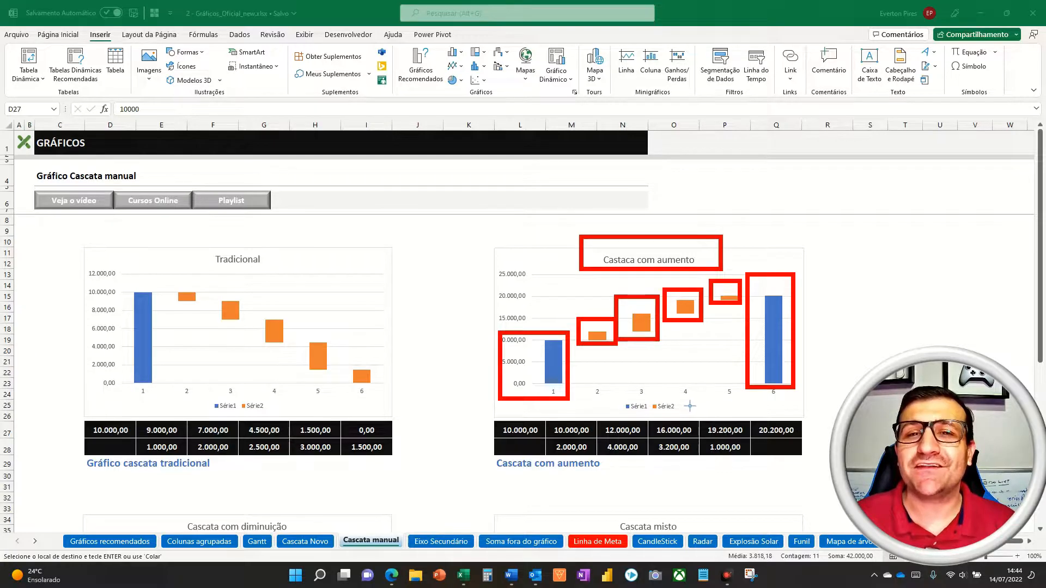
pyautogui.press('Escape')
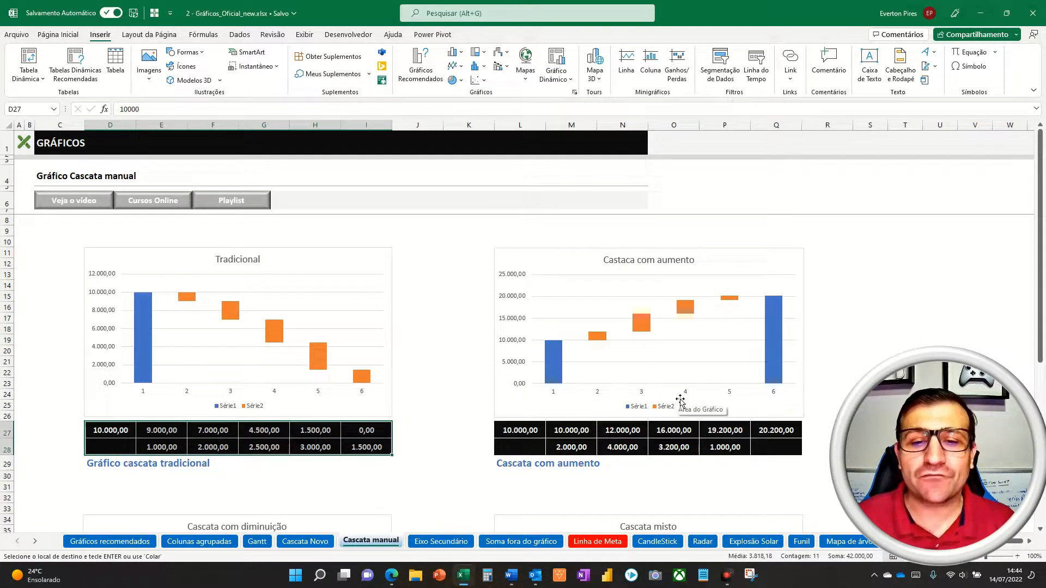
# Outline the starting column, decrease bars and final column of the Cascata com diminuição chart in red, then clear the markings
pyautogui.scroll(-8, 309, 368)
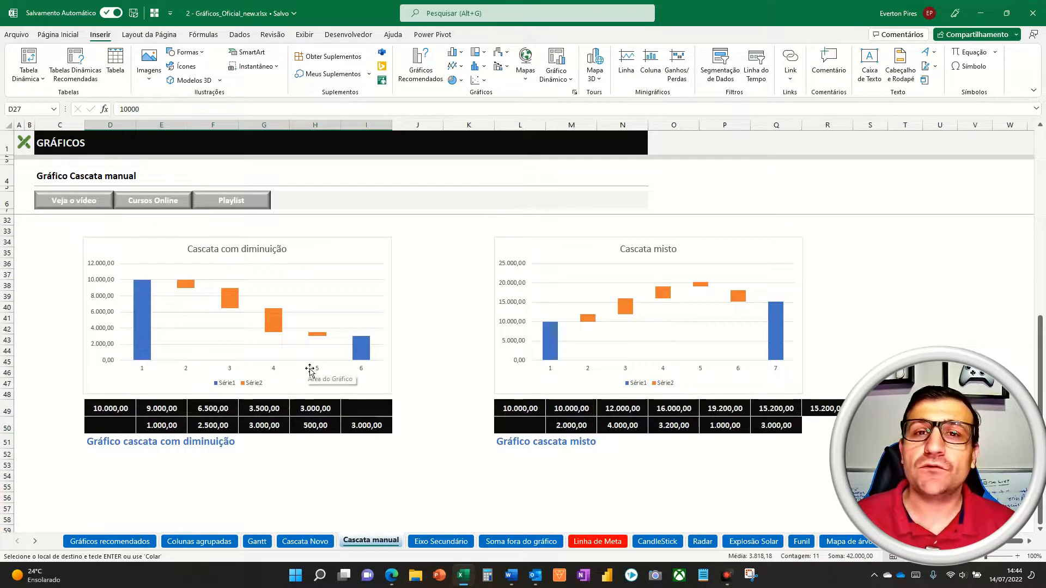
pyautogui.hotkey('ctrl', '2')
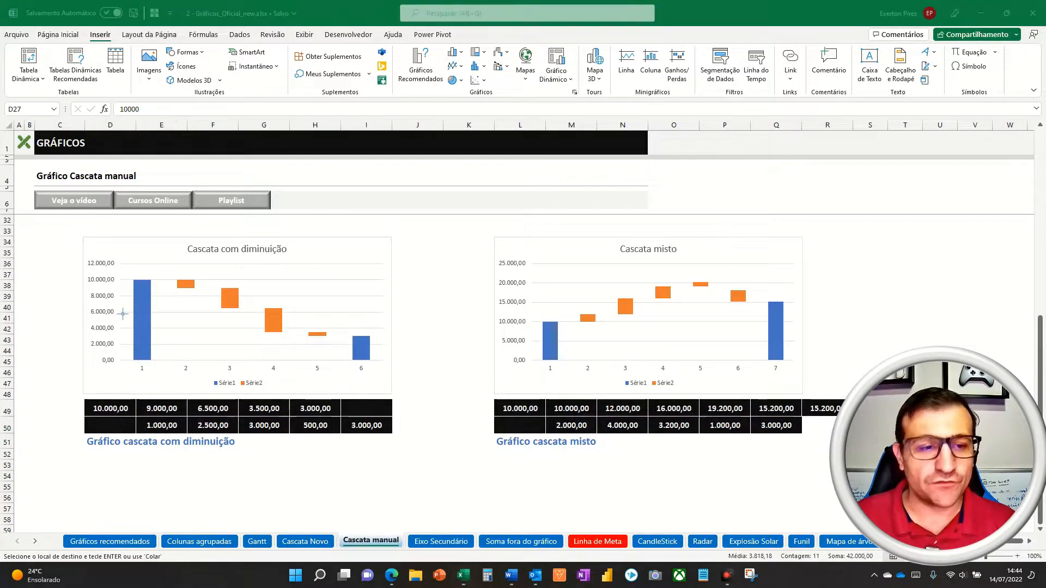
pyautogui.moveTo(122, 270)
pyautogui.mouseDown()
pyautogui.moveTo(173, 336)
pyautogui.moveTo(168, 378)
pyautogui.mouseUp()
pyautogui.moveTo(169, 275); pyautogui.dragTo(387, 378)
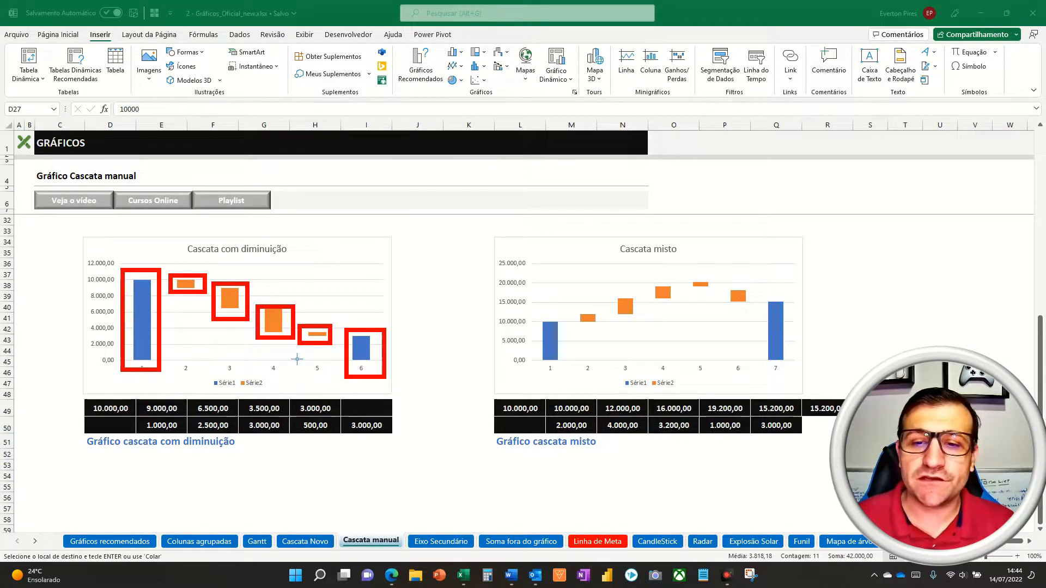
pyautogui.press('Escape')
# Outline the title, all the bars and the first data value of the Cascata misto chart in red, then clear the markings
pyautogui.hotkey('ctrl', 'shift', 'd')
pyautogui.moveTo(603, 231); pyautogui.dragTo(690, 262)
pyautogui.moveTo(527, 319); pyautogui.dragTo(569, 367)
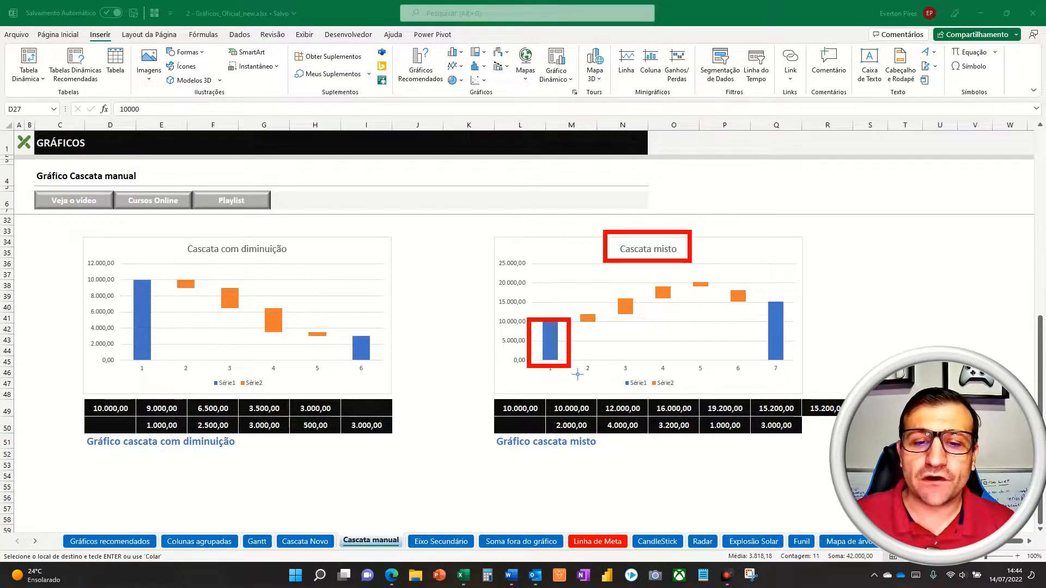
pyautogui.moveTo(484, 399)
pyautogui.mouseDown()
pyautogui.moveTo(518, 419)
pyautogui.moveTo(551, 417)
pyautogui.mouseUp()
pyautogui.moveTo(572, 308); pyautogui.dragTo(601, 326)
pyautogui.moveTo(612, 288); pyautogui.dragTo(647, 321)
pyautogui.moveTo(648, 279); pyautogui.dragTo(681, 309)
pyautogui.moveTo(685, 272)
pyautogui.mouseDown()
pyautogui.moveTo(774, 325)
pyautogui.moveTo(803, 375)
pyautogui.mouseUp()
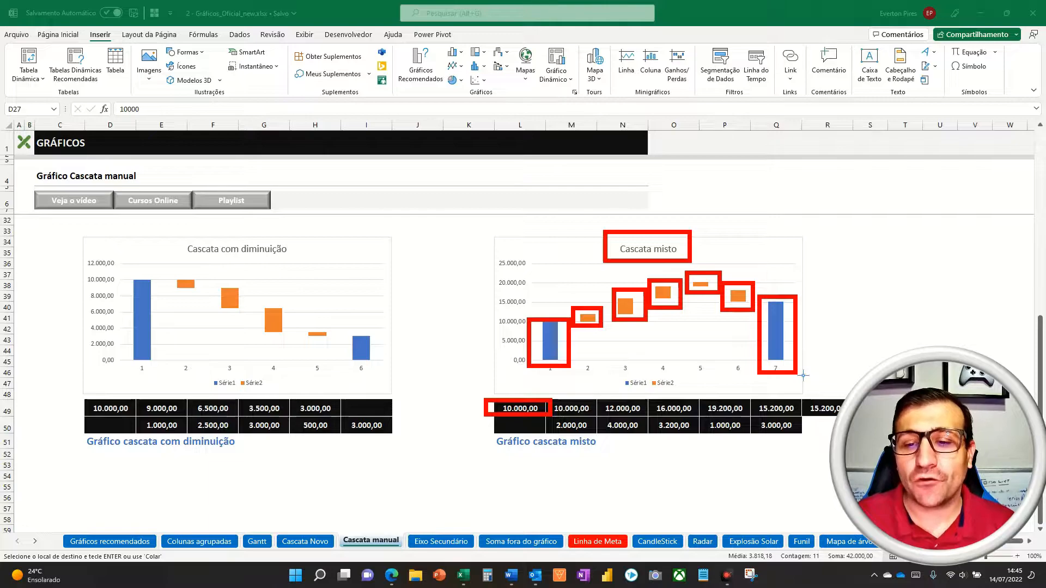
pyautogui.press('Escape')
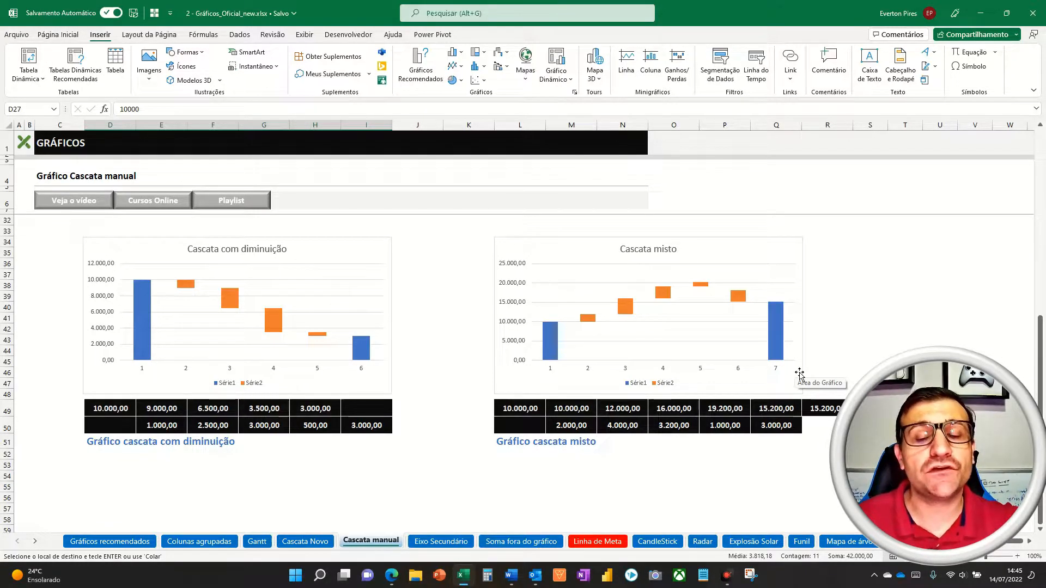
# Delete the Tradicional and Castaca com aumento charts above their data tables
pyautogui.scroll(3, 799, 374)
pyautogui.scroll(3, 568, 301)
pyautogui.scroll(3, 568, 300)
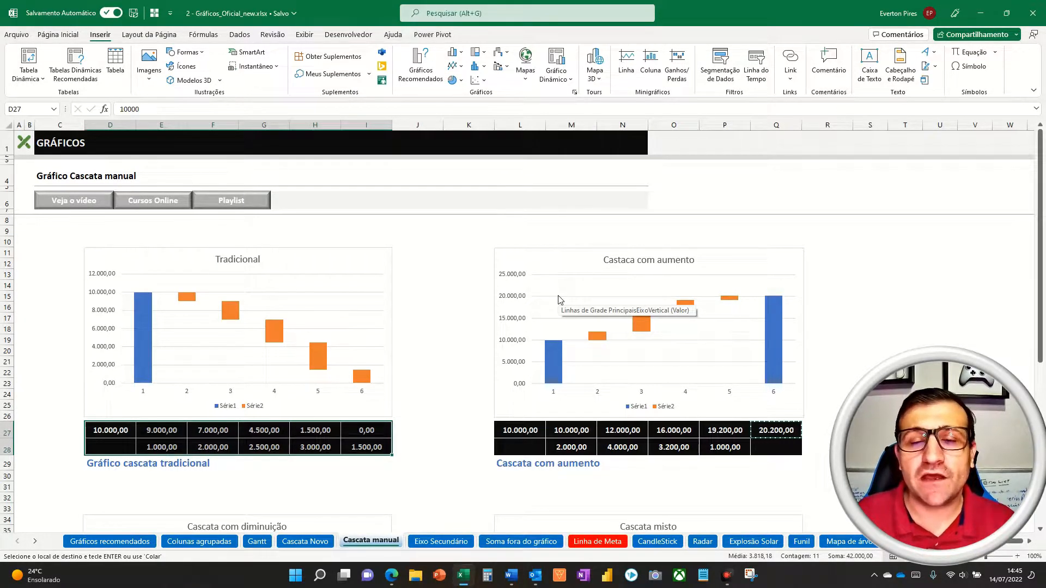
pyautogui.click(348, 250)
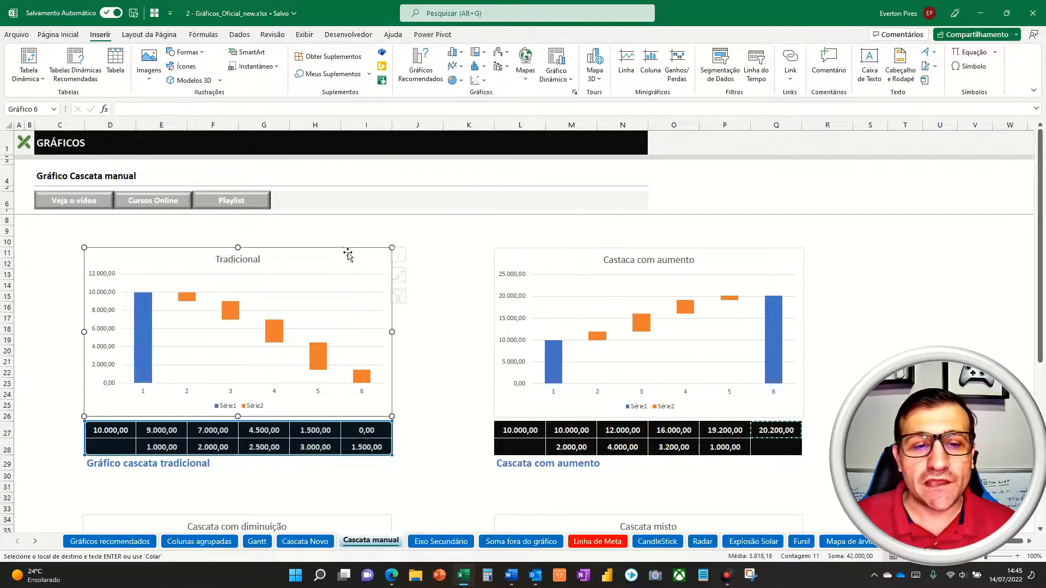
pyautogui.press('Delete')
# Delete the Cascata misto and Cascata com diminuição charts and return to the start of the sheet
pyautogui.scroll(-5, 551, 290)
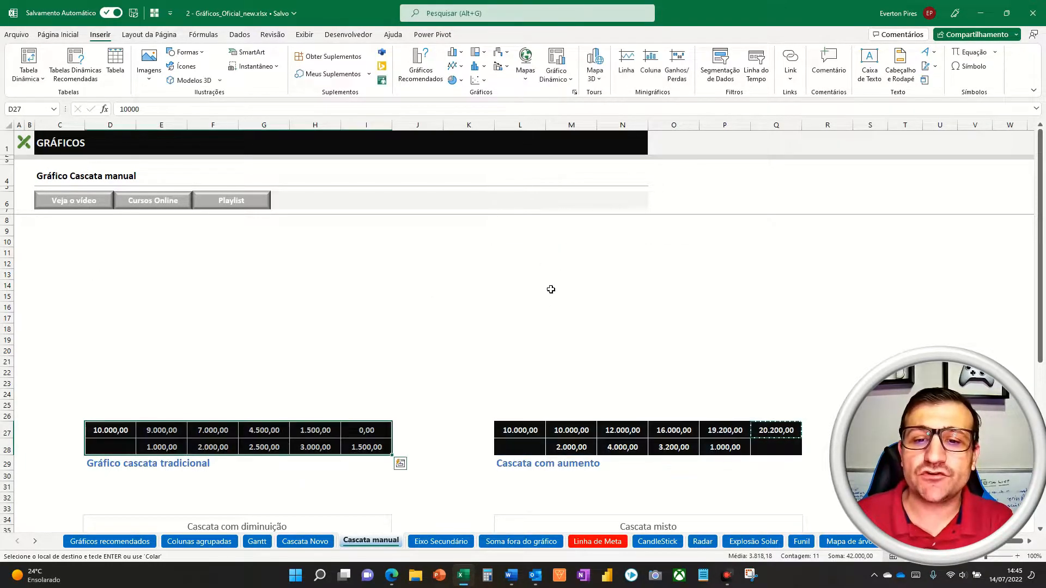
pyautogui.click(561, 372)
pyautogui.press('Delete')
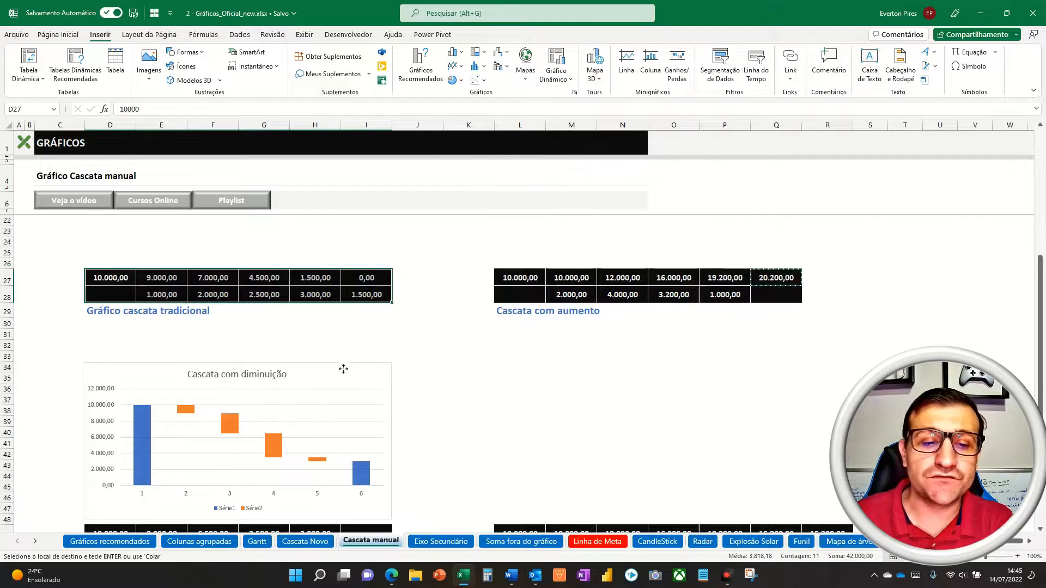
pyautogui.click(342, 367)
pyautogui.press('Delete')
pyautogui.scroll(4, 328, 340)
pyautogui.scroll(1, 328, 339)
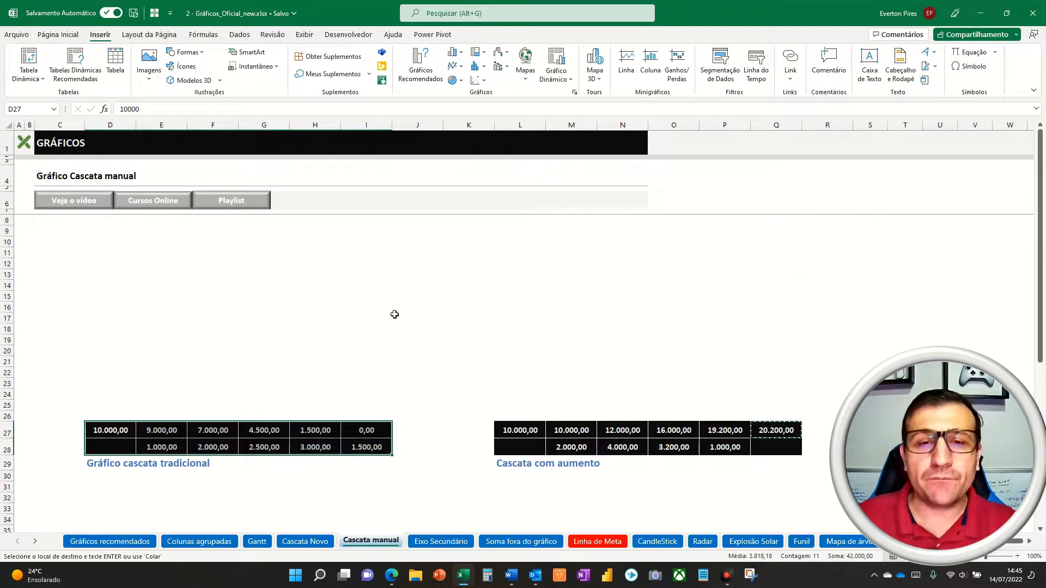
# Point a red arrow at the starting value in D27 and box each decrease value in E28:I28 of the Gráfico cascata tradicional table
pyautogui.press('F5')
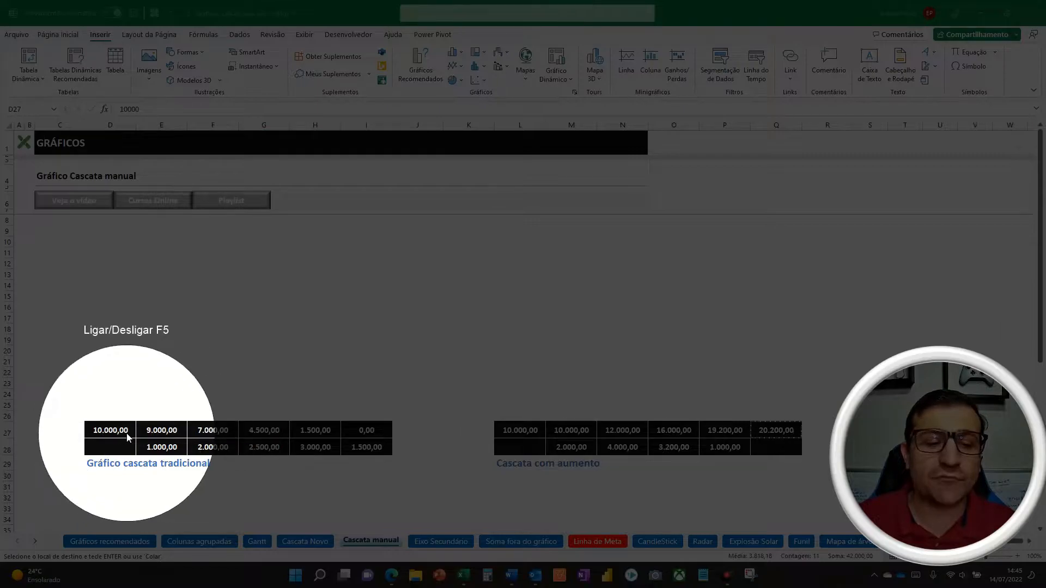
pyautogui.press('F5')
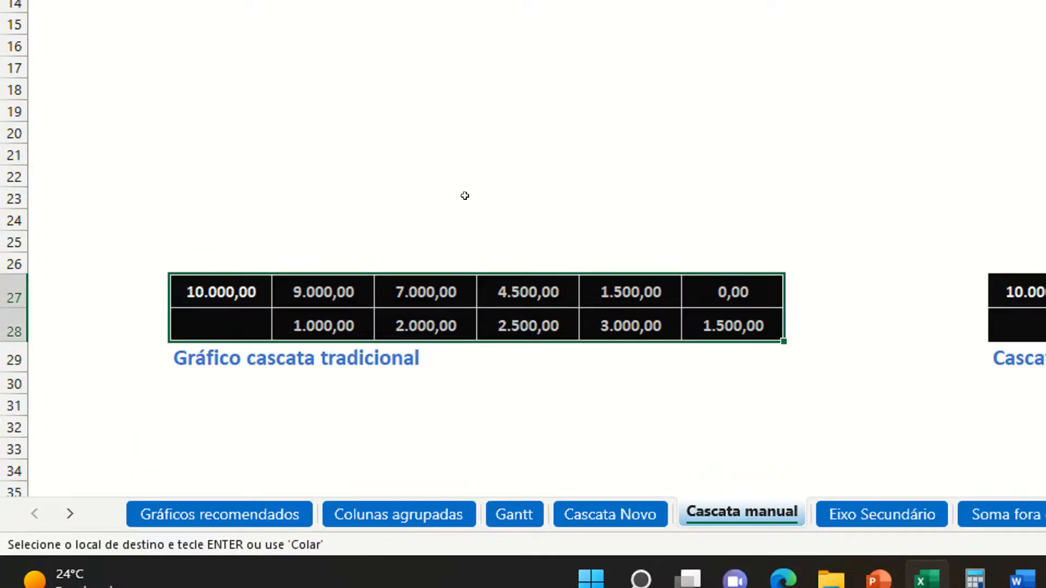
pyautogui.press('F6')
pyautogui.moveTo(95, 119)
pyautogui.mouseDown()
pyautogui.moveTo(112, 140)
pyautogui.moveTo(86, 107)
pyautogui.moveTo(206, 263)
pyautogui.mouseUp()
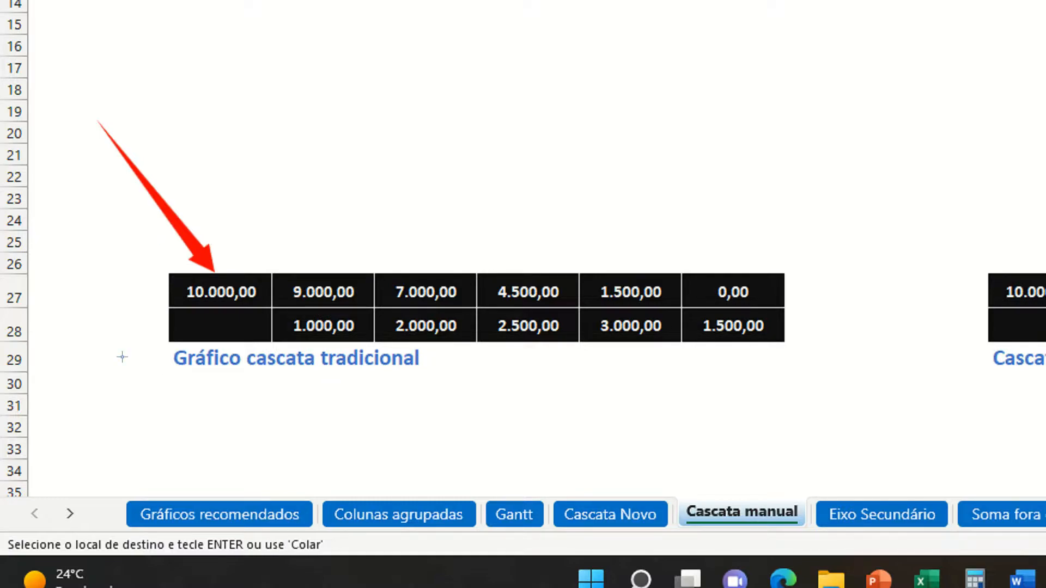
pyautogui.moveTo(262, 305); pyautogui.dragTo(377, 346)
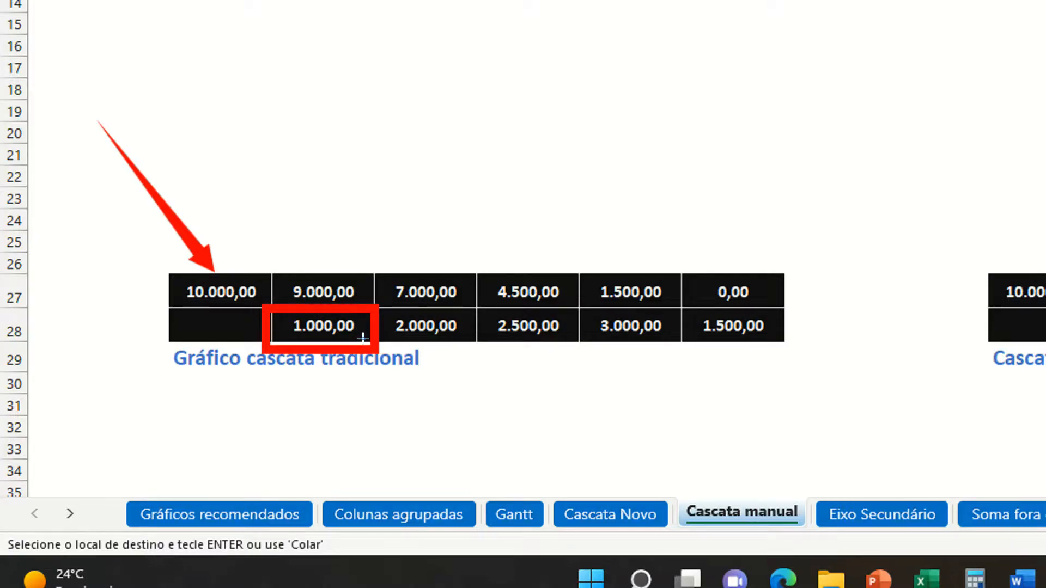
pyautogui.moveTo(379, 304); pyautogui.dragTo(477, 342)
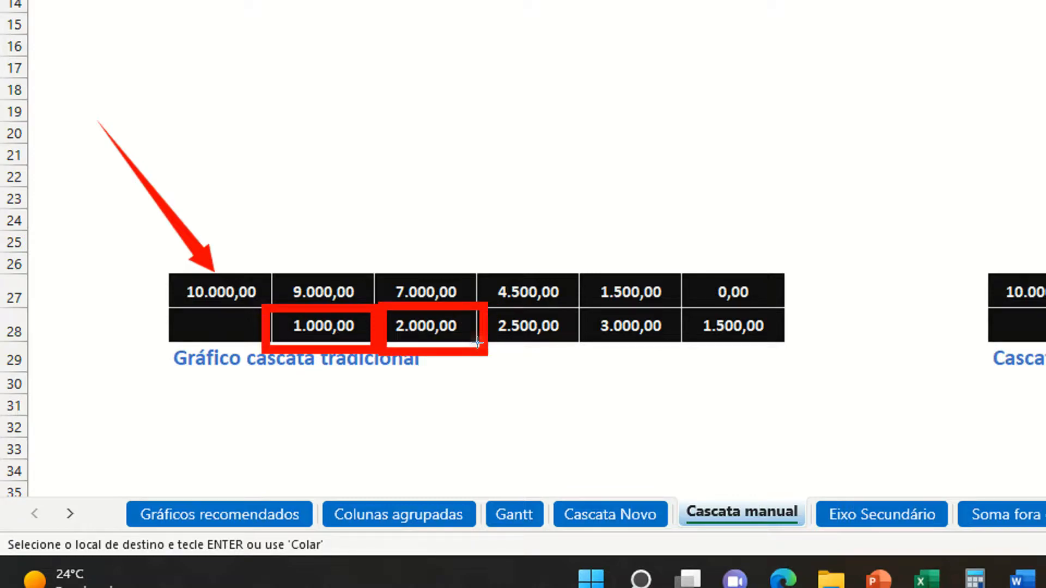
pyautogui.moveTo(487, 303); pyautogui.dragTo(548, 338)
pyautogui.moveTo(584, 307); pyautogui.dragTo(688, 355)
pyautogui.moveTo(674, 305); pyautogui.dragTo(779, 348)
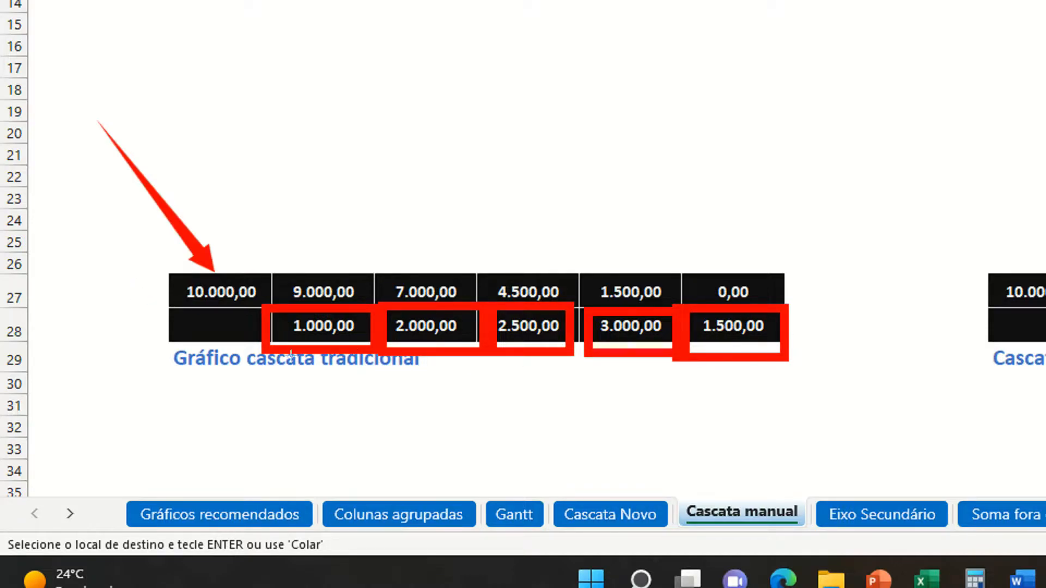
# Draw red arrows linking each balance in row 27 to its decrease in row 28 and to the preceding balance, then clear the markings
pyautogui.moveTo(197, 297); pyautogui.dragTo(266, 322)
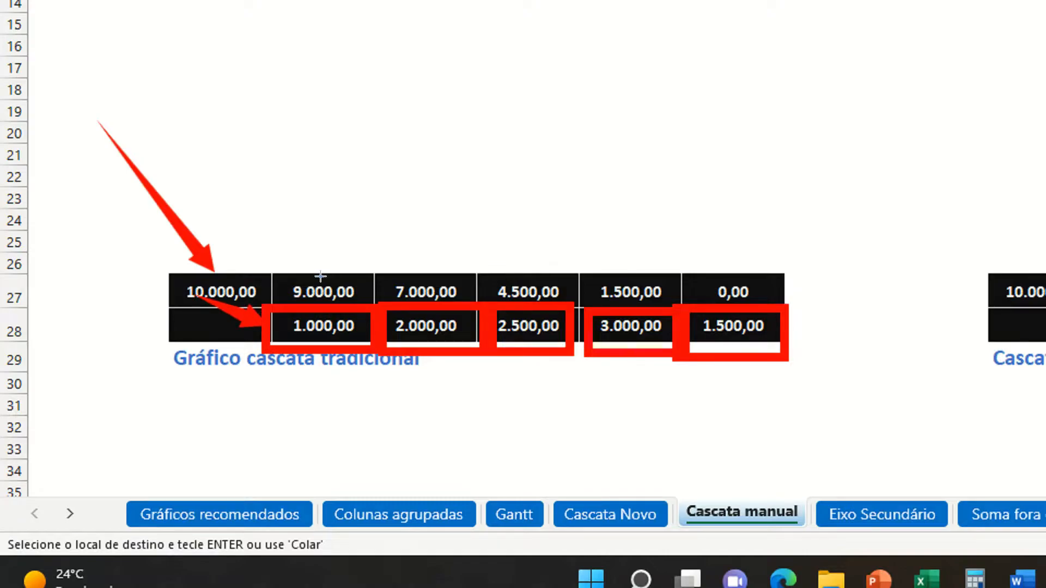
pyautogui.moveTo(302, 277)
pyautogui.mouseDown()
pyautogui.moveTo(211, 280)
pyautogui.moveTo(220, 281)
pyautogui.mouseUp()
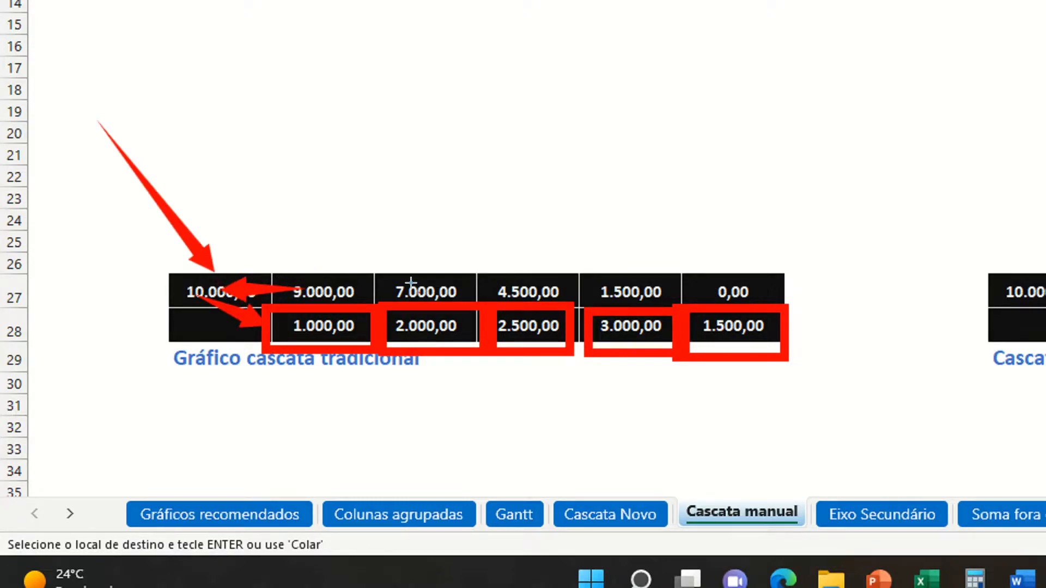
pyautogui.moveTo(423, 293)
pyautogui.mouseDown()
pyautogui.moveTo(431, 328)
pyautogui.moveTo(447, 333)
pyautogui.mouseUp()
pyautogui.moveTo(412, 284); pyautogui.dragTo(320, 279)
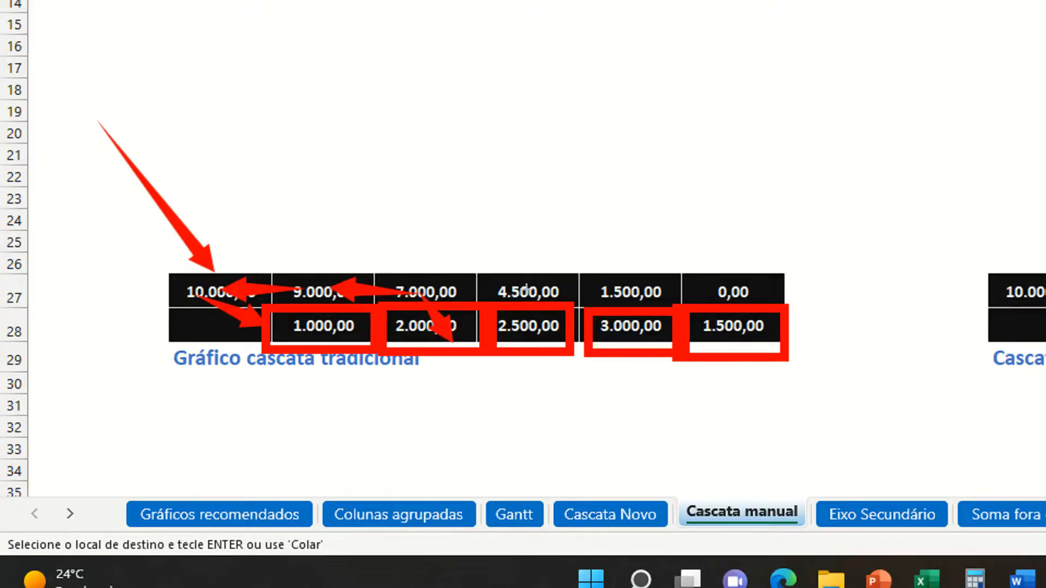
pyautogui.moveTo(537, 300); pyautogui.dragTo(542, 349)
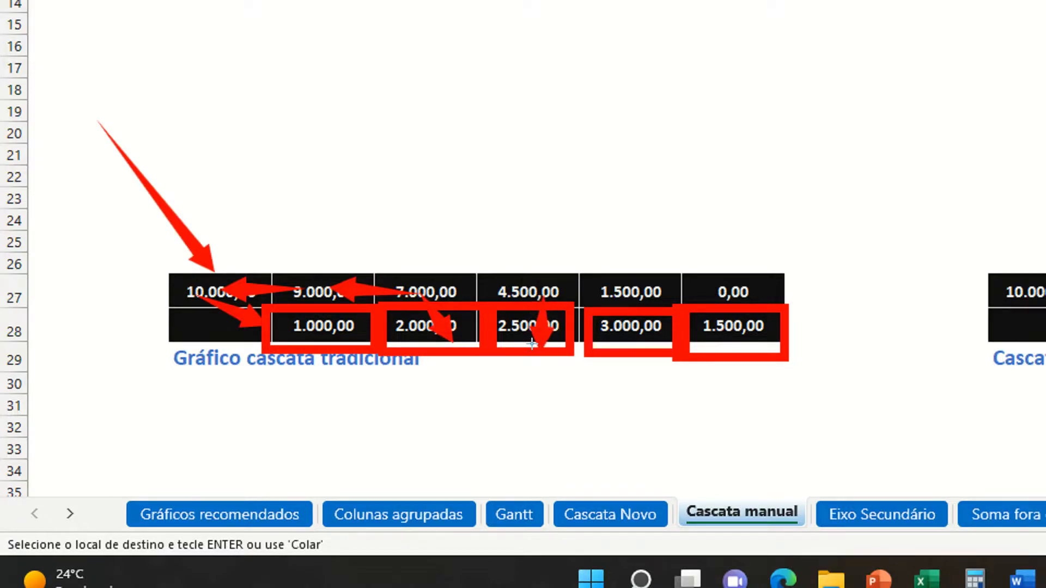
pyautogui.moveTo(537, 291); pyautogui.dragTo(441, 278)
pyautogui.moveTo(645, 288); pyautogui.dragTo(640, 335)
pyautogui.moveTo(636, 283); pyautogui.dragTo(533, 281)
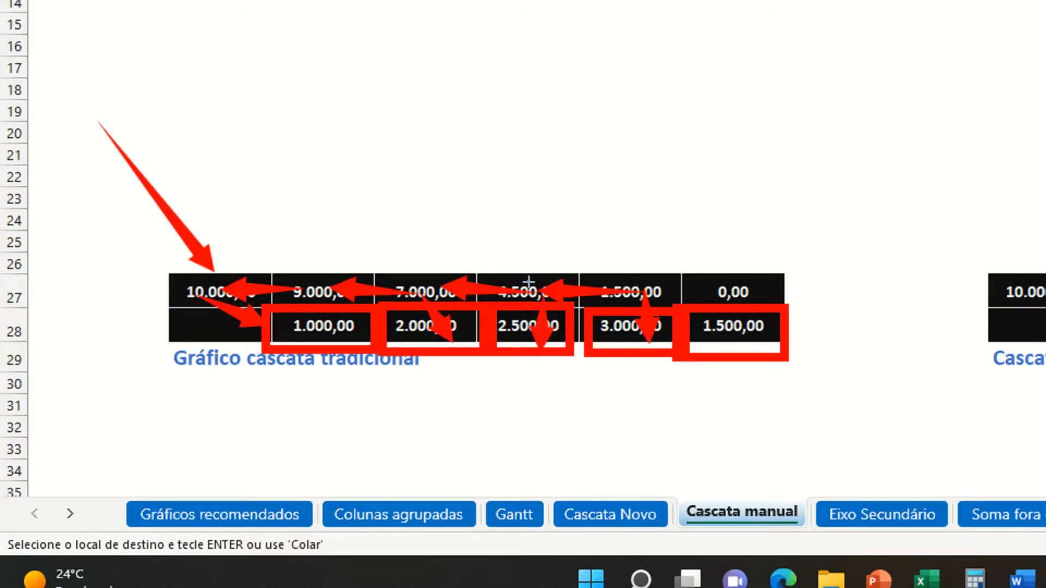
pyautogui.moveTo(717, 288); pyautogui.dragTo(722, 342)
pyautogui.moveTo(654, 169); pyautogui.dragTo(725, 267)
pyautogui.press('Escape')
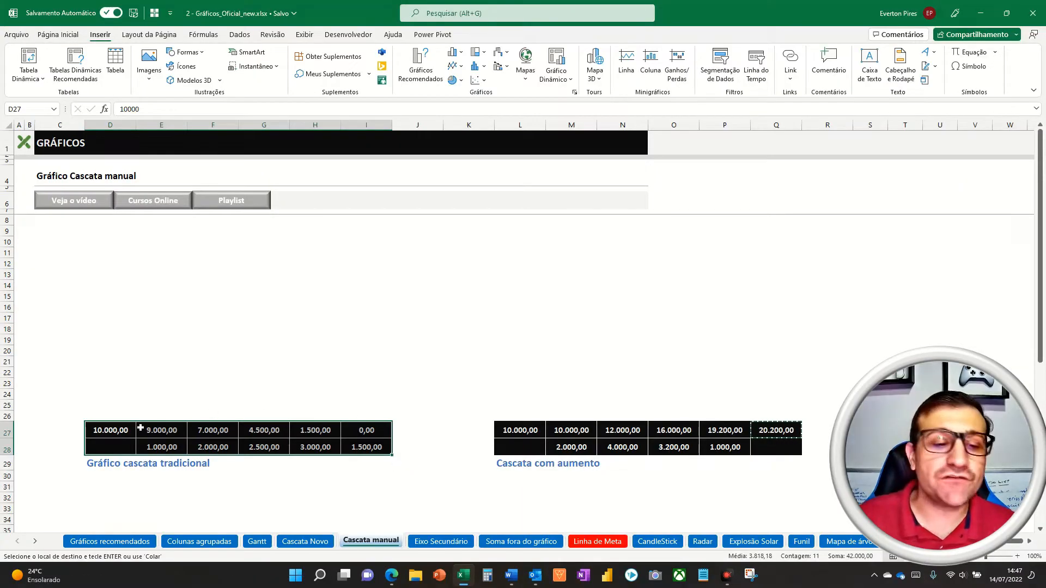
# Insert a 2D stacked column chart from D27:I28 of the Gráfico cascata tradicional table
pyautogui.click(525, 222)
pyautogui.moveTo(125, 434); pyautogui.dragTo(368, 448)
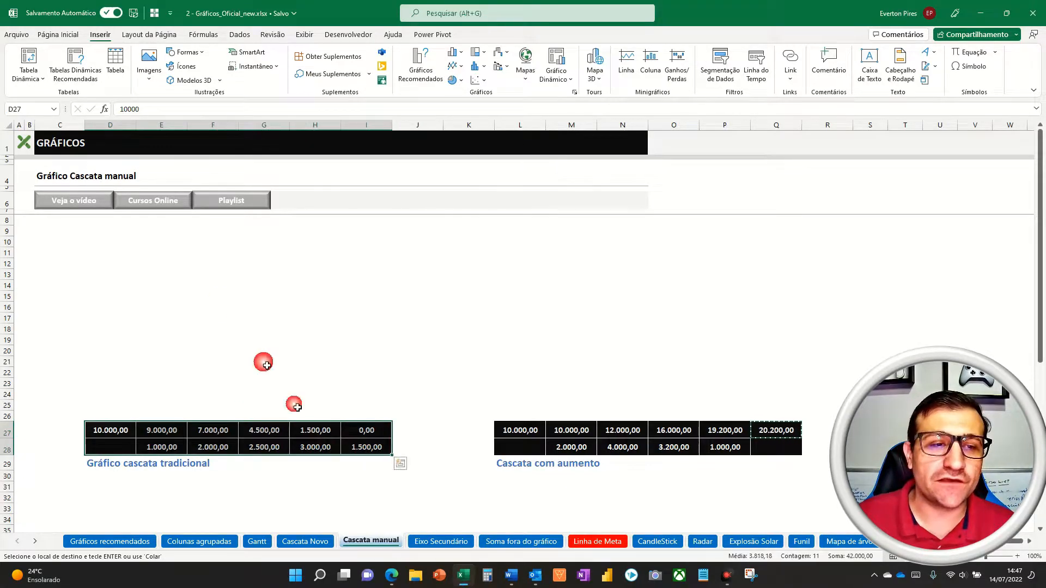
pyautogui.click(459, 57)
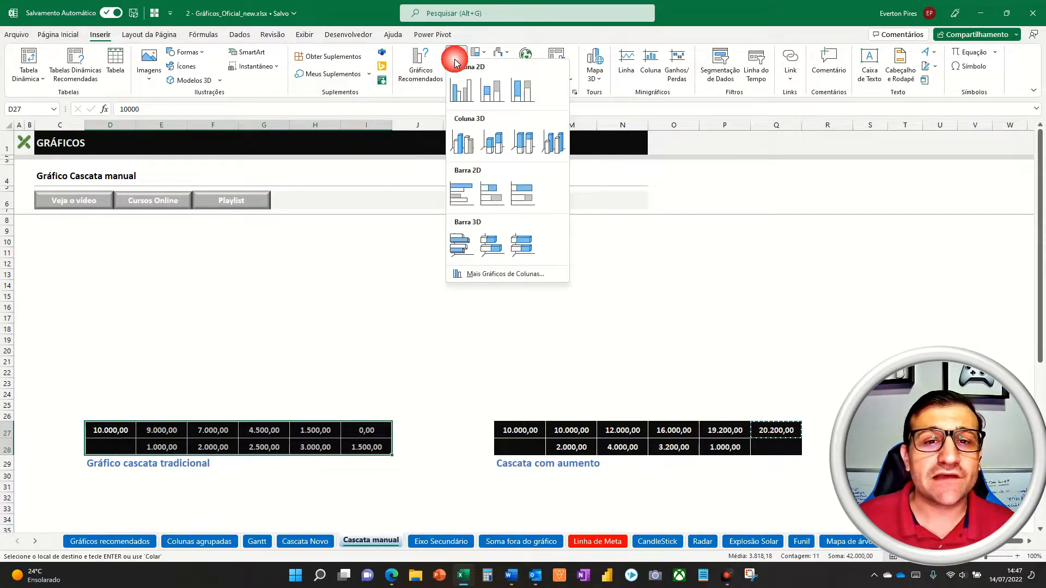
pyautogui.click(497, 94)
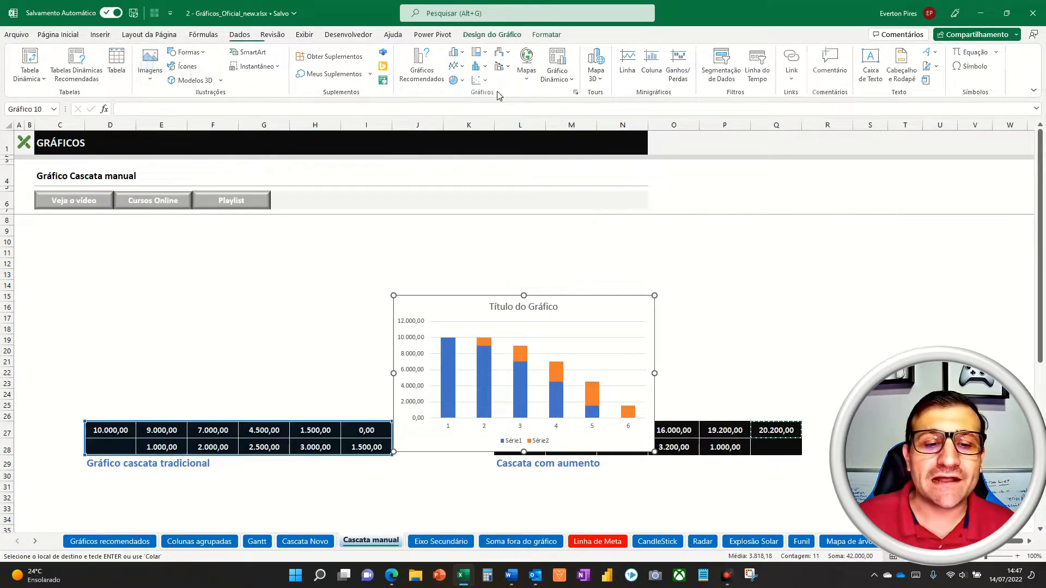
# Move the new chart above the Gráfico cascata tradicional table and resize it to span columns D to I down to the table
pyautogui.moveTo(541, 297); pyautogui.dragTo(233, 253)
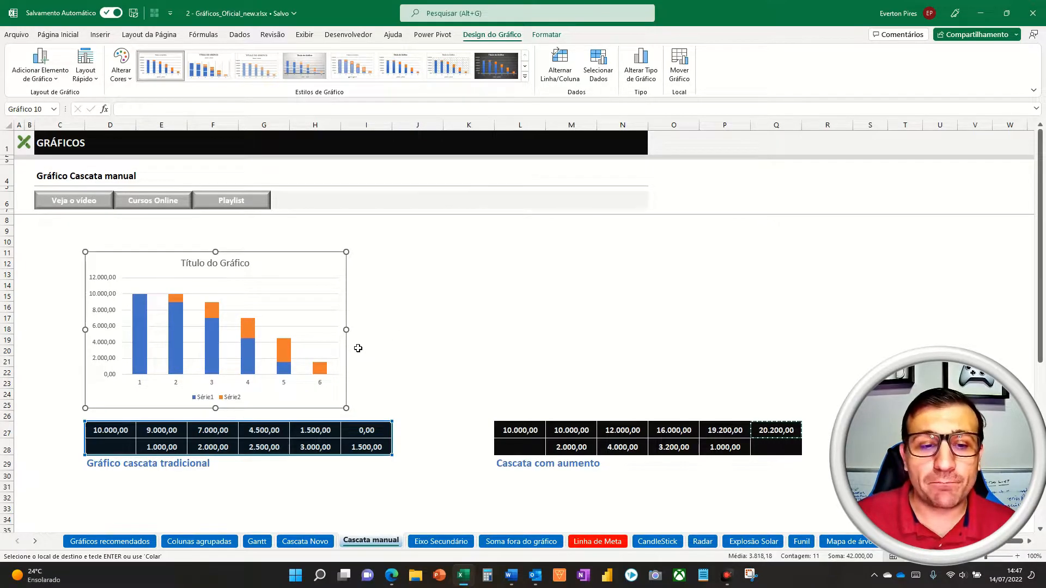
pyautogui.moveTo(347, 330); pyautogui.dragTo(401, 350)
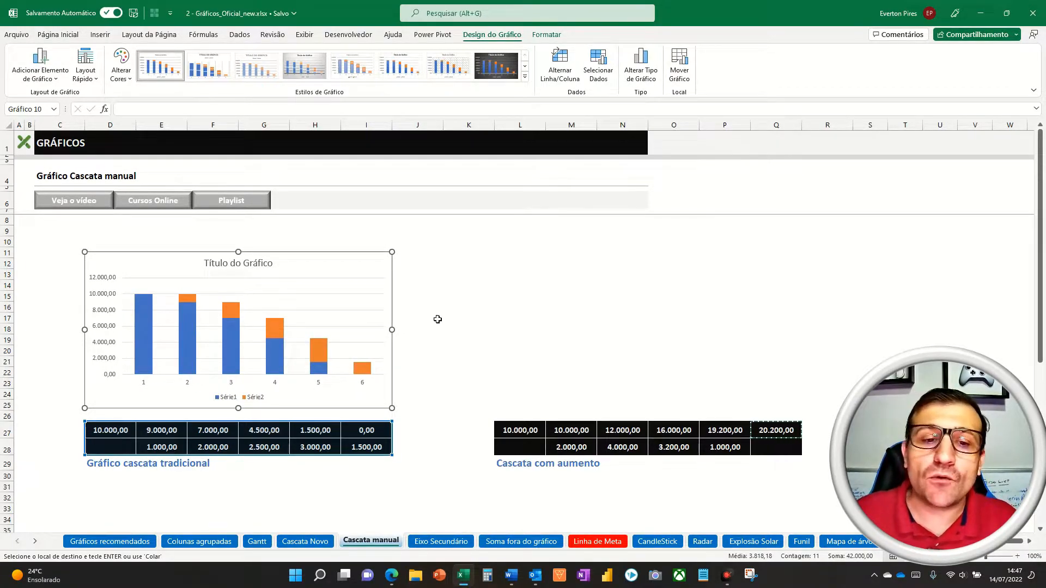
pyautogui.moveTo(239, 412); pyautogui.dragTo(240, 418)
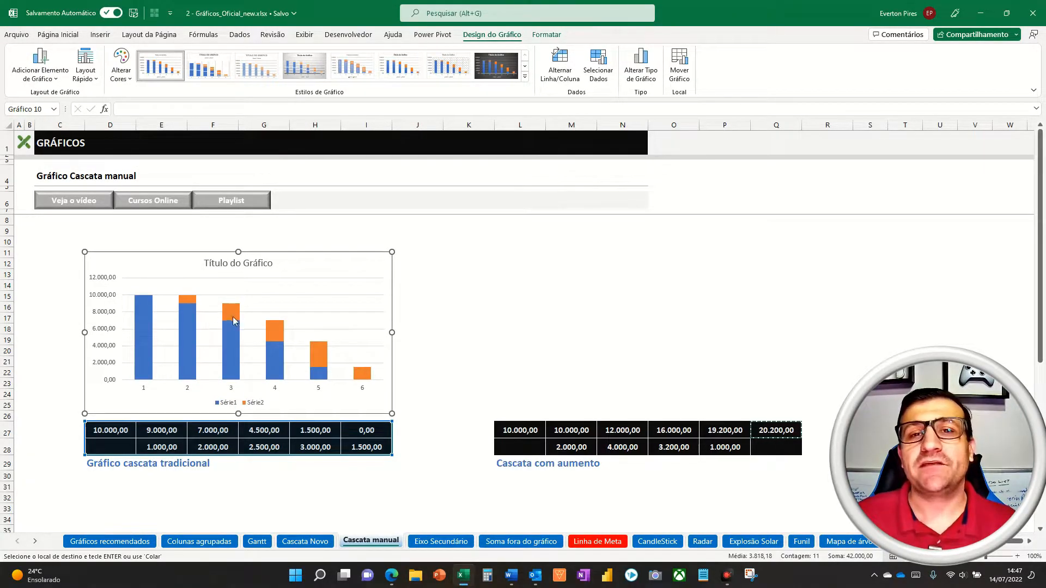
# Mark the blue segments of columns 2 to 4 with red arrows, clear them, and remove the fill from column 2's blue segment
pyautogui.moveTo(151, 281)
pyautogui.mouseDown()
pyautogui.moveTo(190, 337)
pyautogui.moveTo(207, 314)
pyautogui.moveTo(236, 351)
pyautogui.moveTo(261, 339)
pyautogui.moveTo(279, 373)
pyautogui.mouseUp()
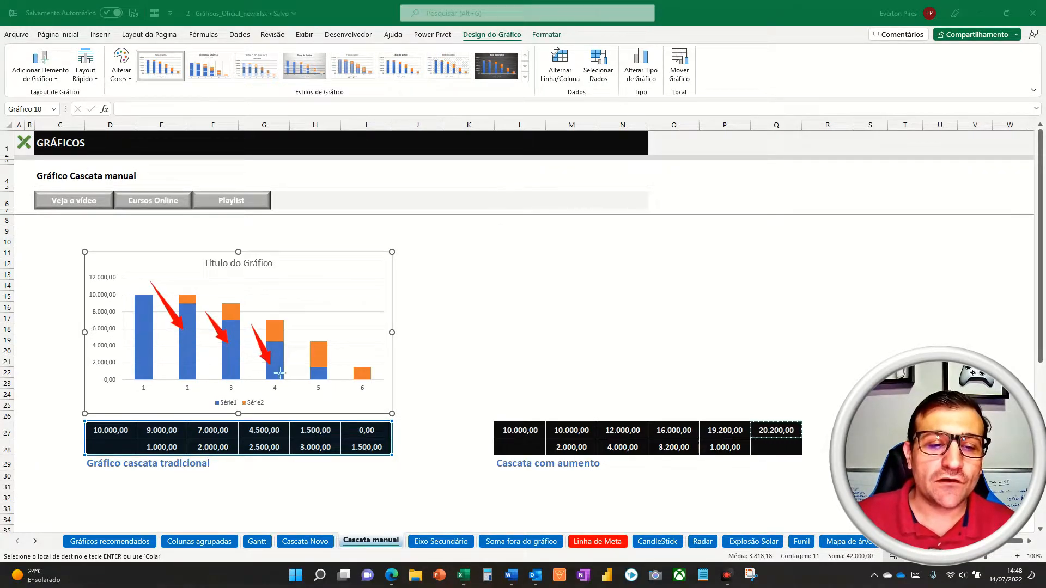
pyautogui.press('Escape')
pyautogui.click(191, 338)
pyautogui.click(191, 339)
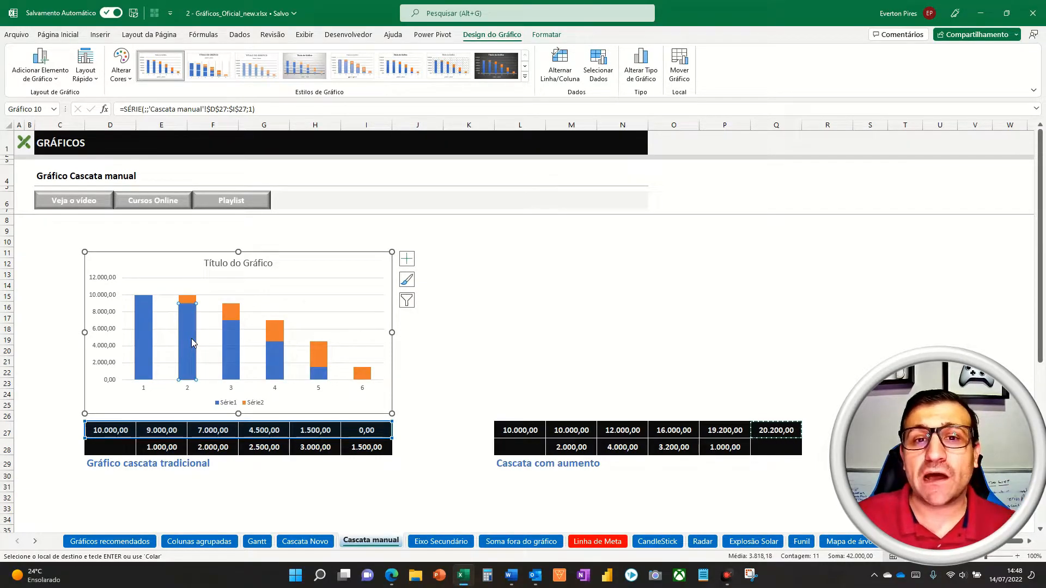
pyautogui.click(542, 35)
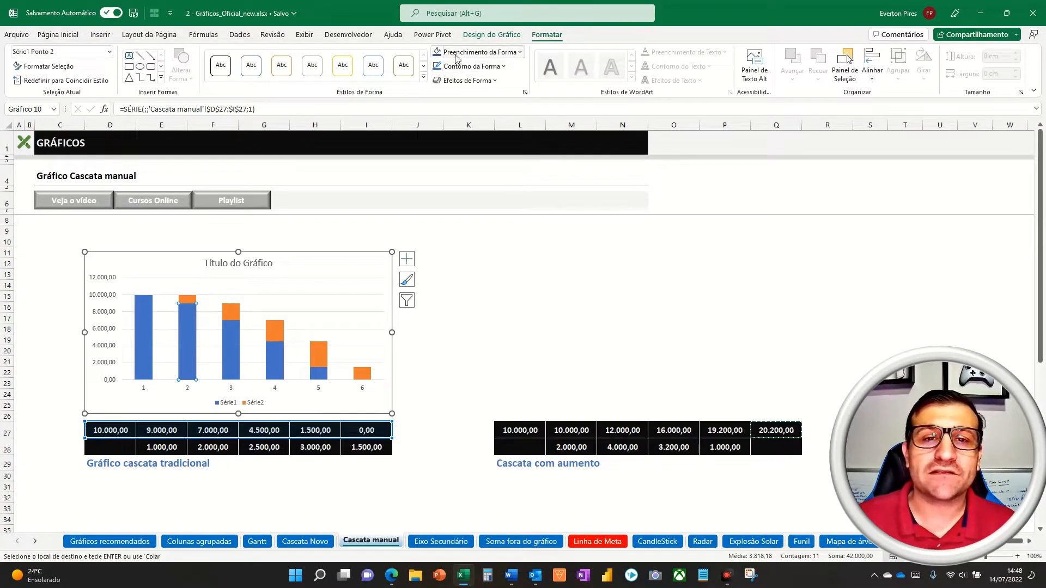
pyautogui.click(479, 52)
pyautogui.click(459, 221)
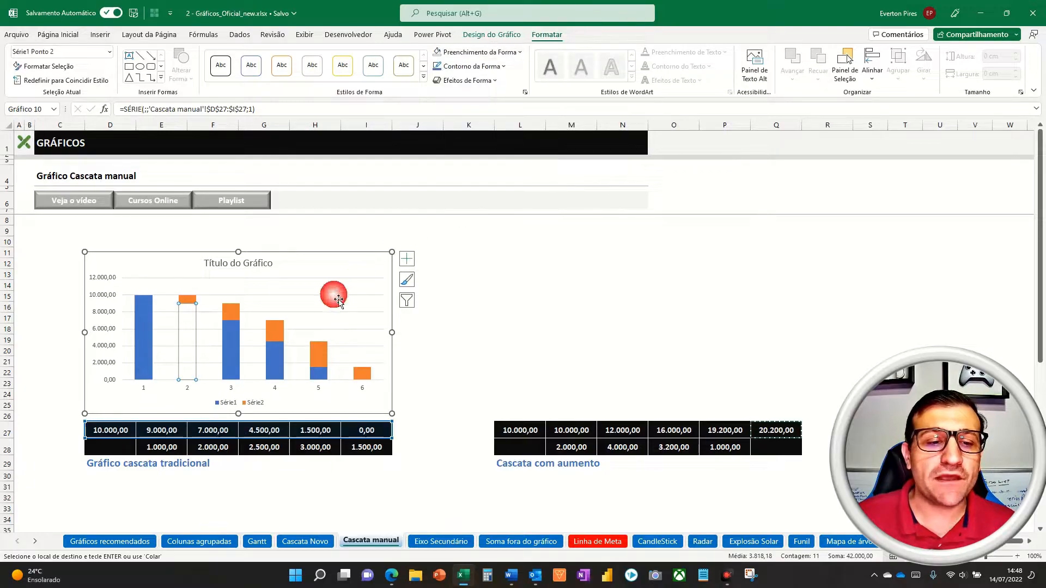
# Remove the fill from the blue Série1 segments of columns 3, 4 and 5 in the traditional waterfall chart
pyautogui.click(228, 340)
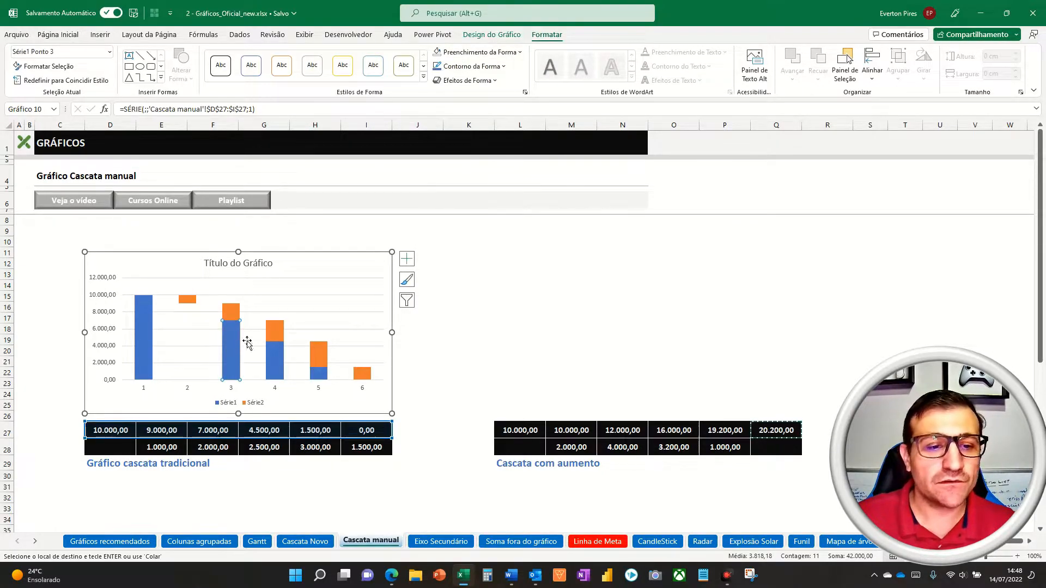
pyautogui.click(437, 52)
pyautogui.click(277, 354)
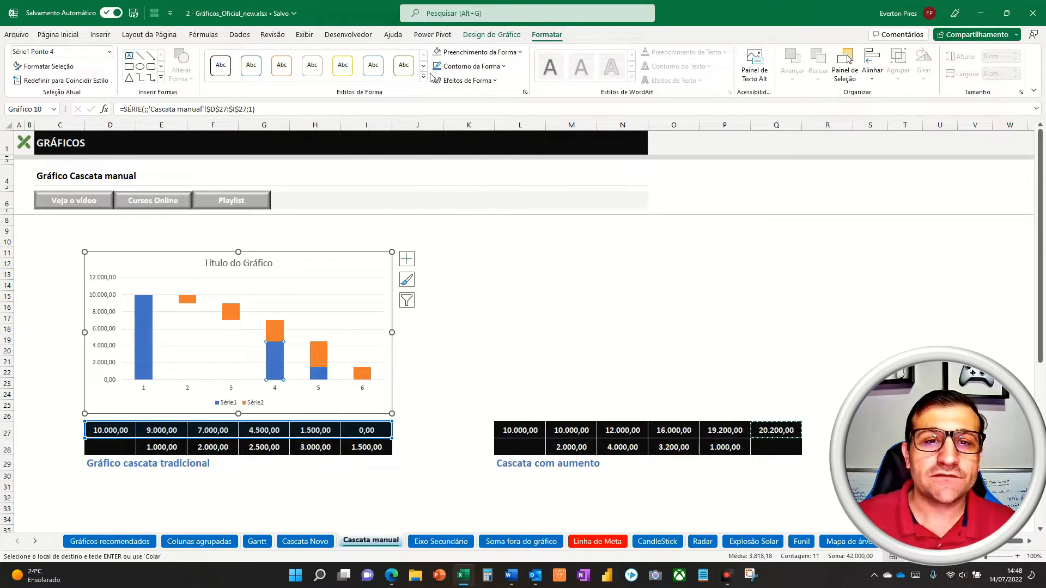
pyautogui.click(437, 52)
pyautogui.click(318, 376)
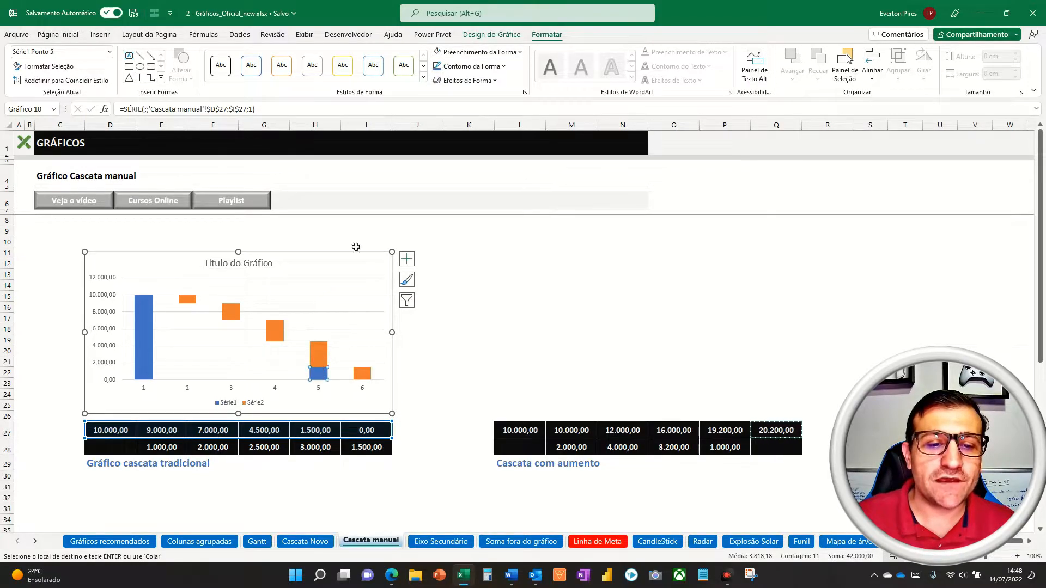
pyautogui.click(438, 52)
pyautogui.click(524, 277)
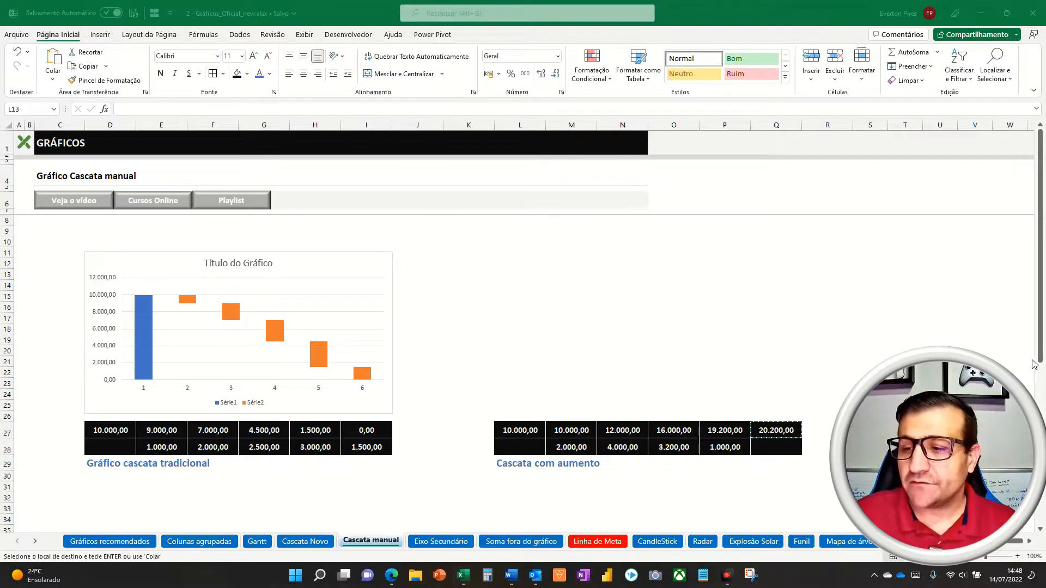
# Box the Gráfico cascata tradicional table in red, clear the box, and spotlight the Cascata com aumento table
pyautogui.moveTo(57, 412)
pyautogui.mouseDown()
pyautogui.moveTo(303, 490)
pyautogui.moveTo(407, 489)
pyautogui.moveTo(406, 480)
pyautogui.mouseUp()
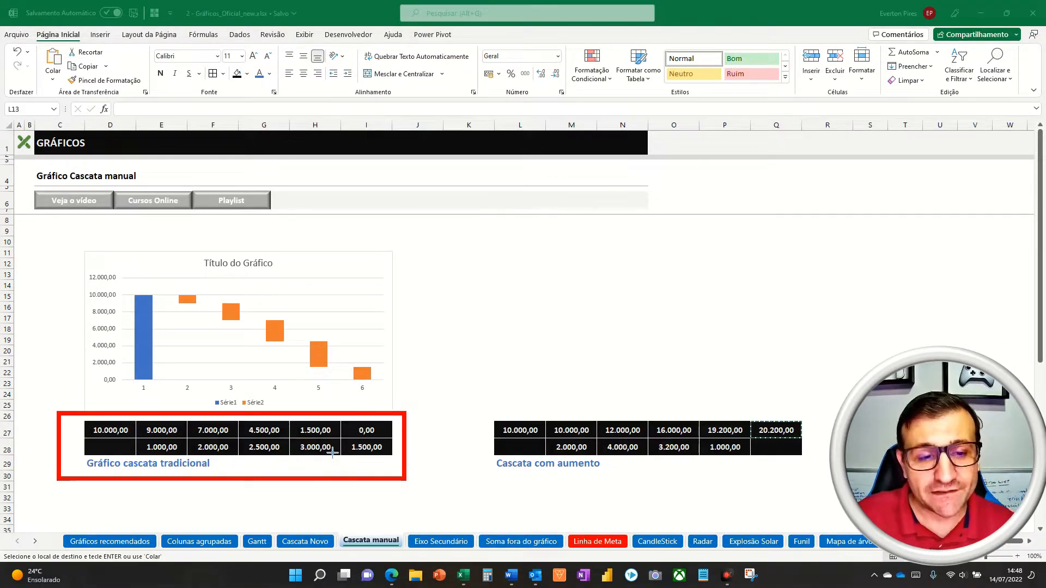
pyautogui.press('Escape')
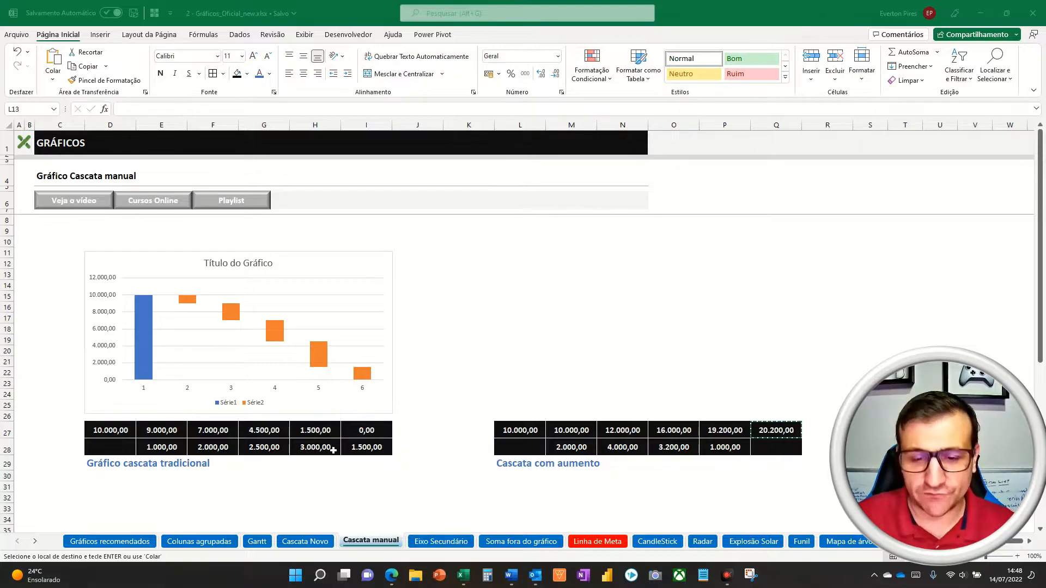
pyautogui.press('F5')
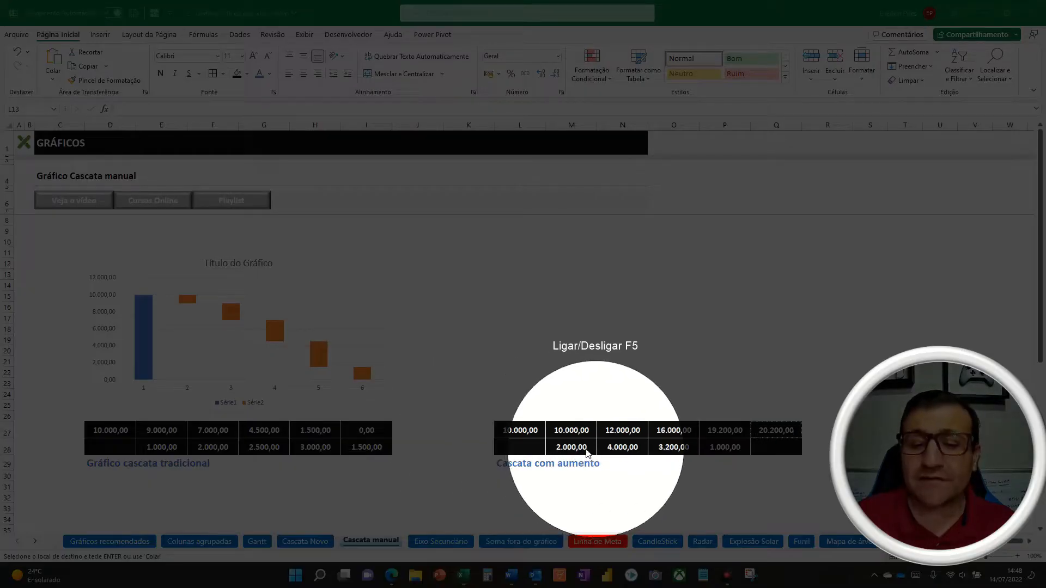
pyautogui.press('F5')
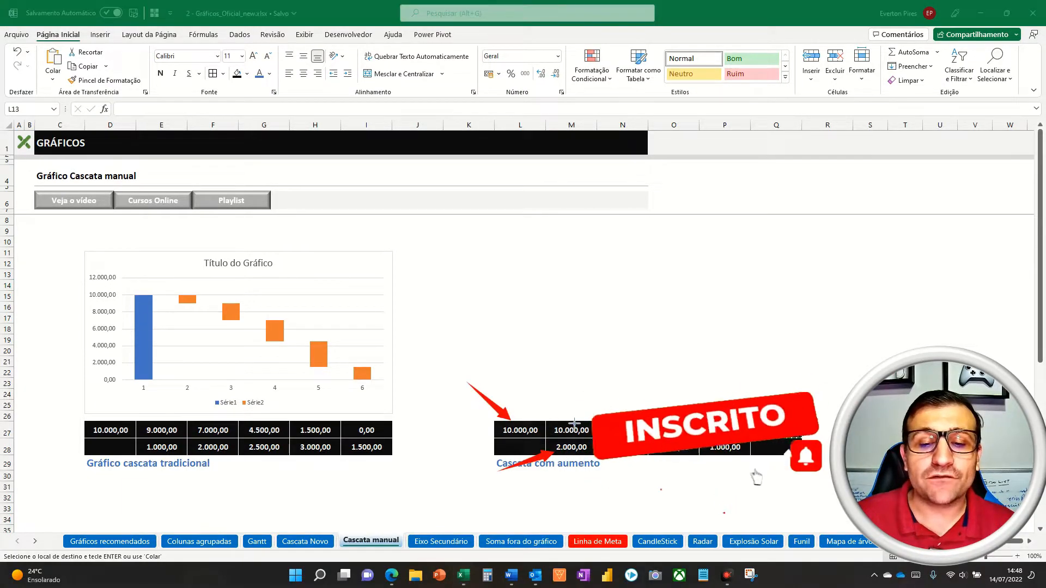
# Point red arrows at the balances and increases of the Cascata com aumento table, box L27 and Q27, then clear the markings
pyautogui.moveTo(540, 398)
pyautogui.mouseDown()
pyautogui.moveTo(572, 427)
pyautogui.moveTo(635, 411)
pyautogui.moveTo(624, 433)
pyautogui.mouseUp()
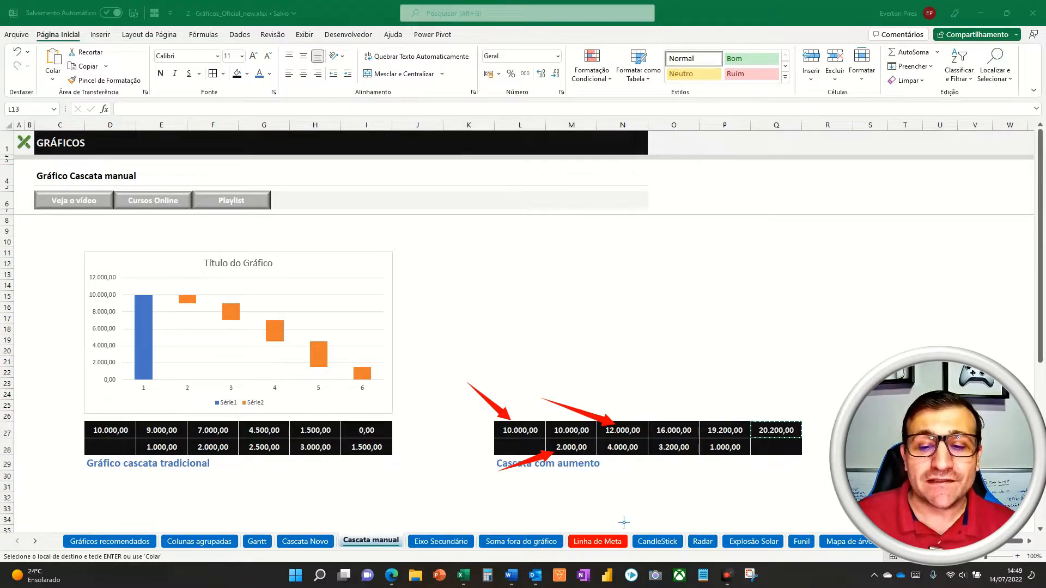
pyautogui.moveTo(634, 495); pyautogui.dragTo(632, 460)
pyautogui.moveTo(634, 371); pyautogui.dragTo(678, 431)
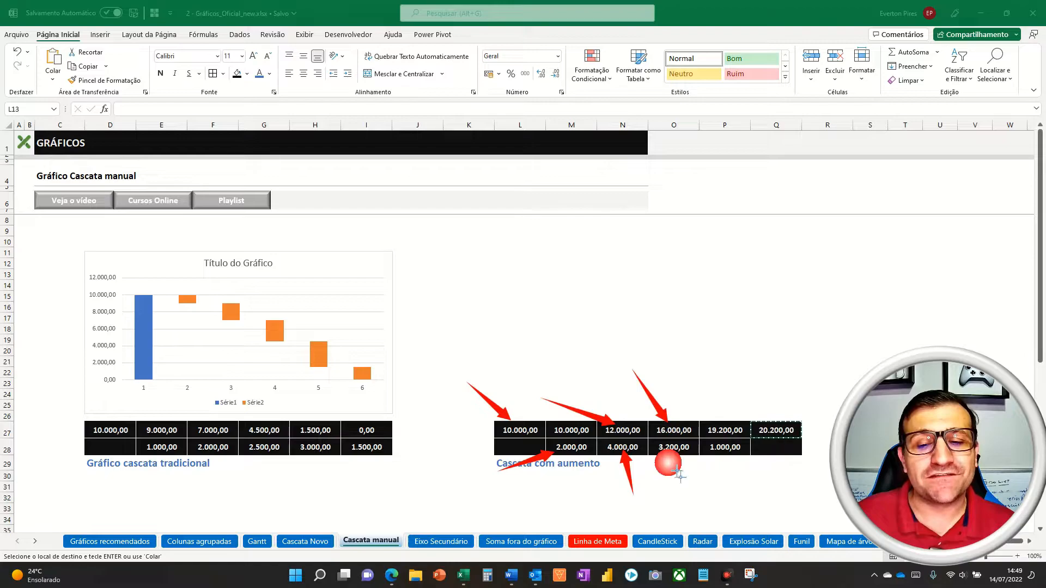
pyautogui.moveTo(698, 487); pyautogui.dragTo(681, 461)
pyautogui.moveTo(685, 370); pyautogui.dragTo(728, 430)
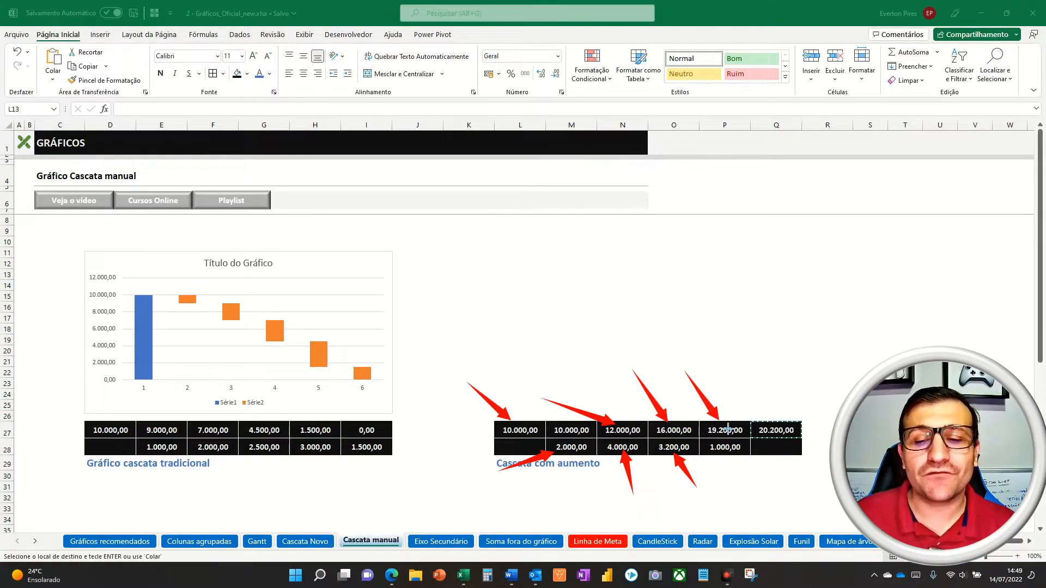
pyautogui.moveTo(742, 494); pyautogui.dragTo(722, 453)
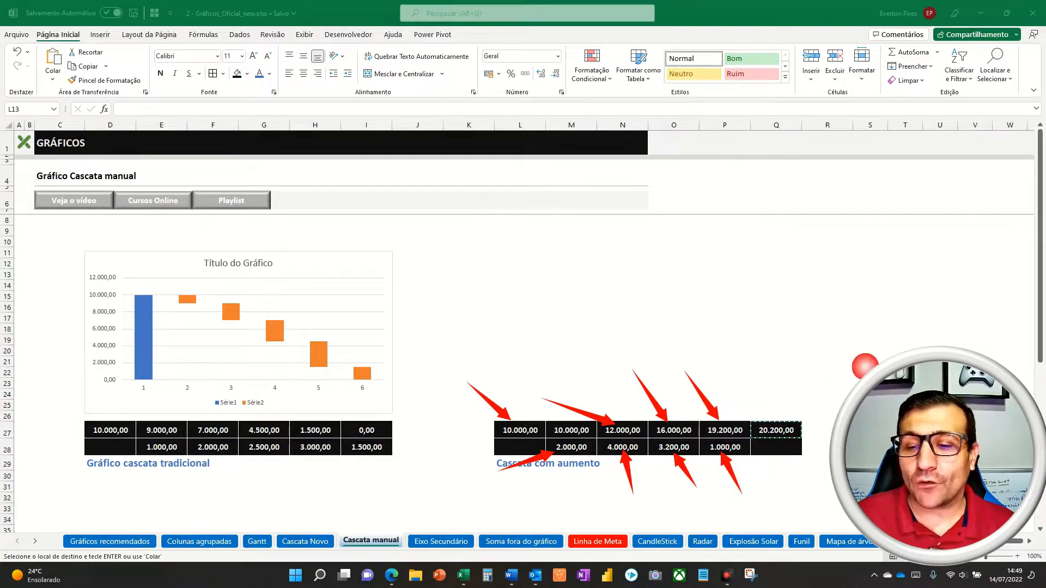
pyautogui.moveTo(739, 394); pyautogui.dragTo(811, 445)
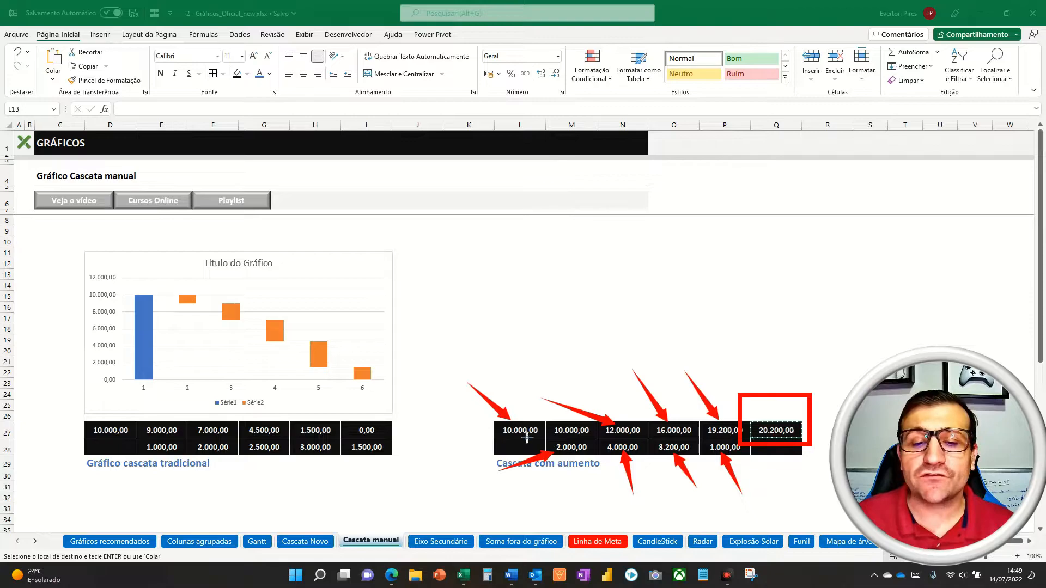
pyautogui.moveTo(484, 425)
pyautogui.mouseDown()
pyautogui.moveTo(546, 448)
pyautogui.moveTo(635, 410)
pyautogui.moveTo(730, 391)
pyautogui.mouseUp()
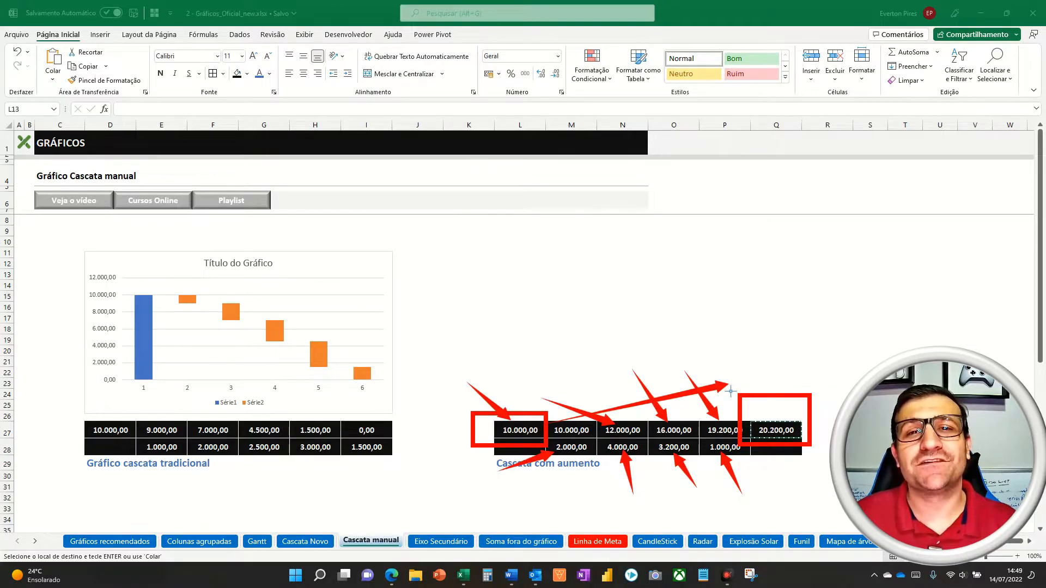
pyautogui.press('Escape')
# Insert a 2D stacked column chart from L27:Q28 and fit it above the Cascata com aumento table
pyautogui.moveTo(529, 432); pyautogui.dragTo(776, 447)
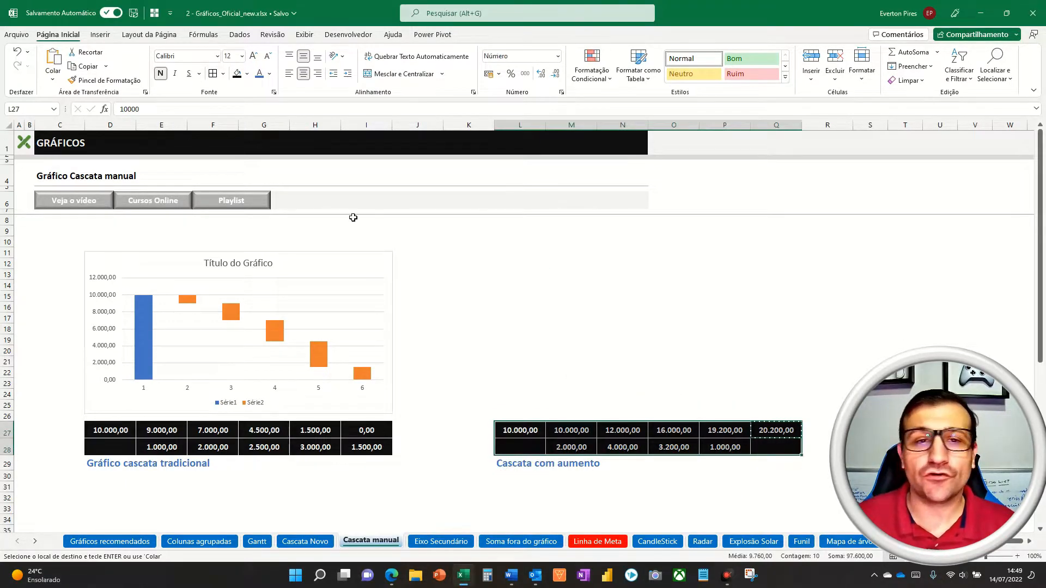
pyautogui.click(100, 35)
pyautogui.click(455, 52)
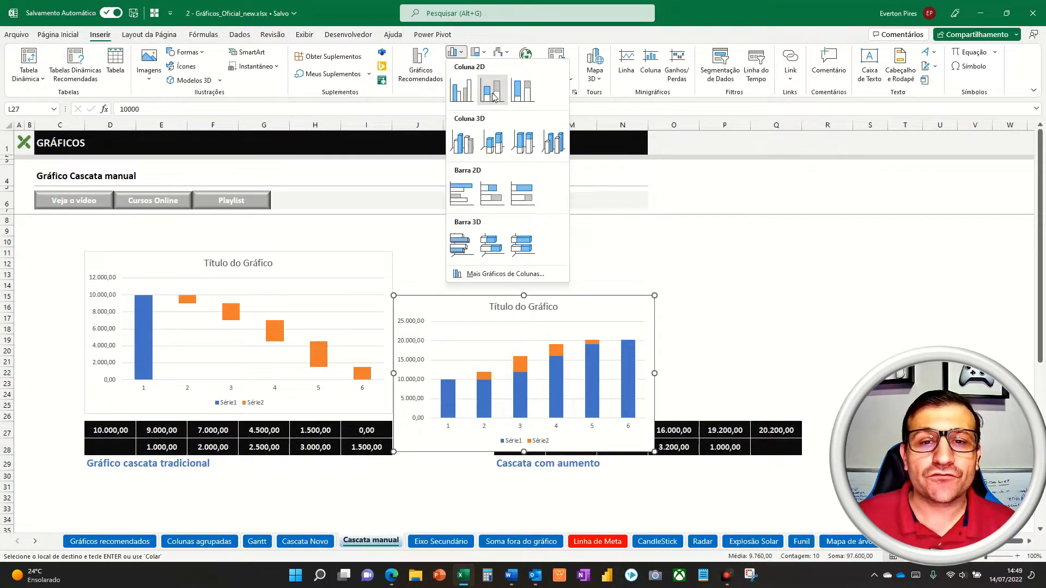
pyautogui.click(491, 92)
pyautogui.moveTo(584, 300); pyautogui.dragTo(683, 258)
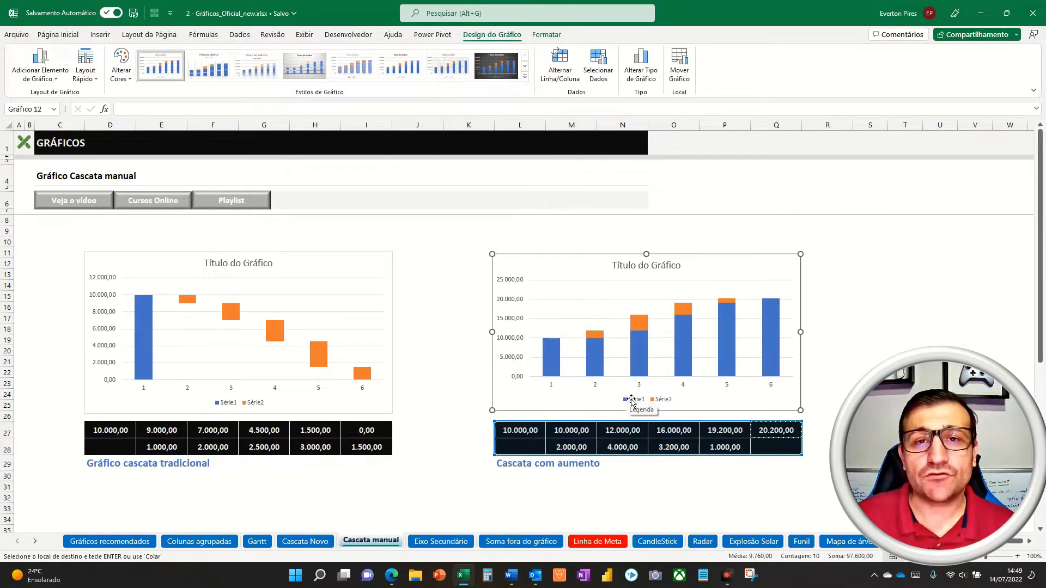
# Remove the fill from the blue Série1 segments of columns 2 to 5 in the Cascata com aumento chart
pyautogui.click(594, 362)
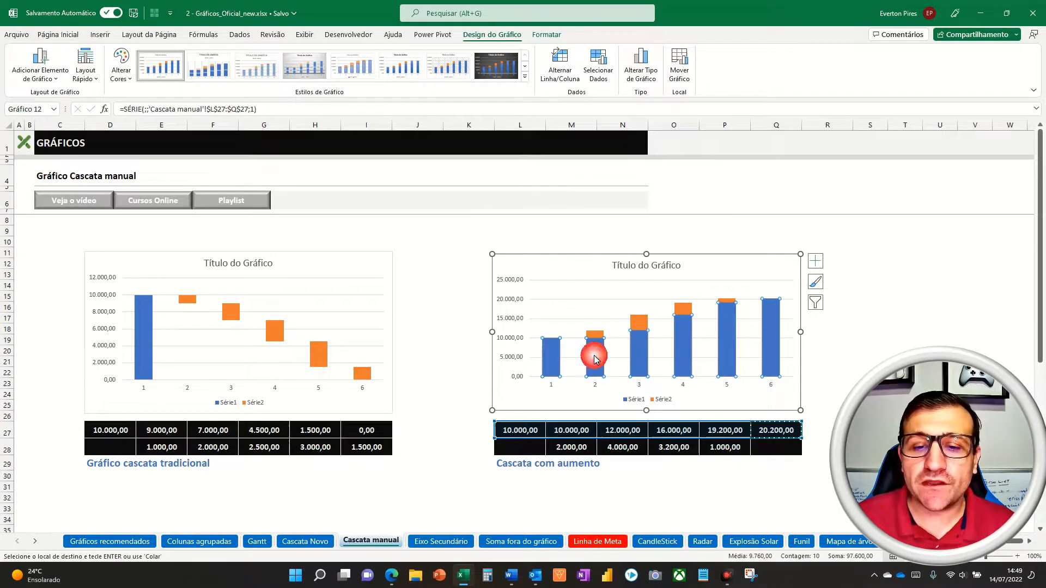
pyautogui.click(546, 35)
pyautogui.click(594, 357)
pyautogui.click(640, 351)
pyautogui.click(437, 52)
pyautogui.click(683, 348)
pyautogui.click(438, 52)
pyautogui.click(735, 338)
pyautogui.click(437, 52)
pyautogui.click(863, 279)
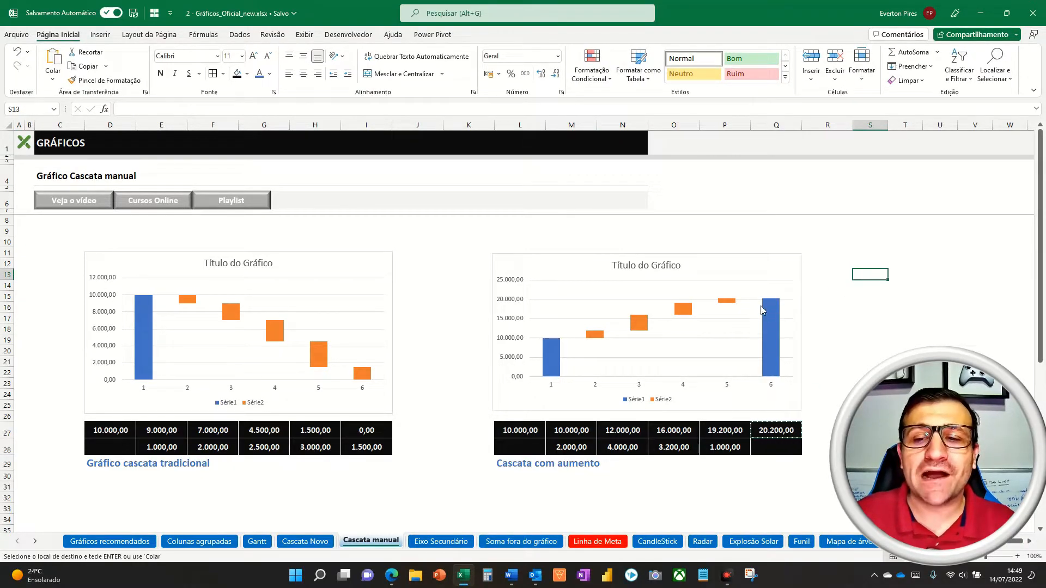
# Box the first and last blue columns of the Cascata com aumento chart in red, and clear the boxes
pyautogui.moveTo(763, 308)
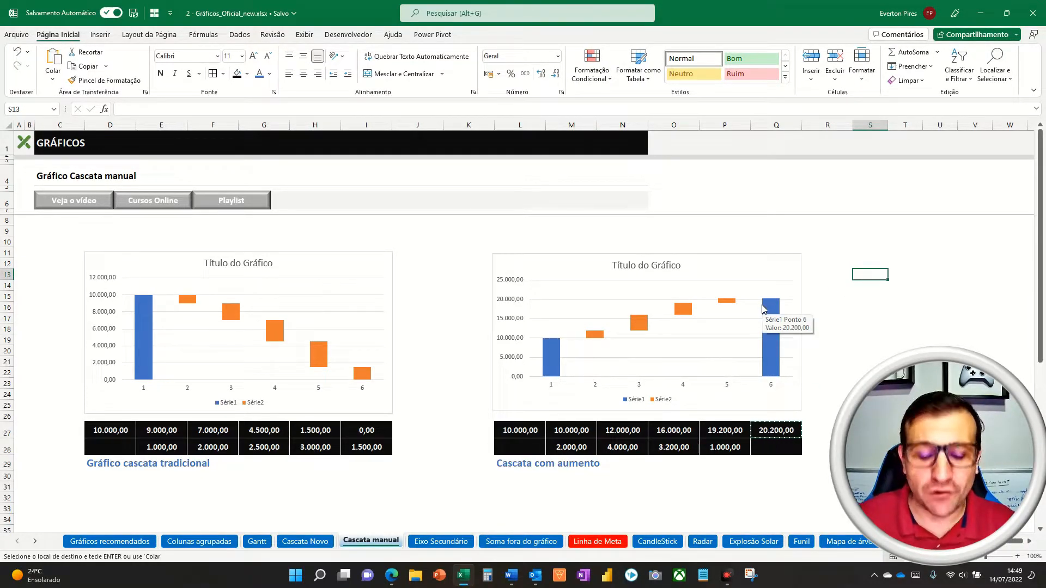
pyautogui.moveTo(518, 326); pyautogui.dragTo(586, 388)
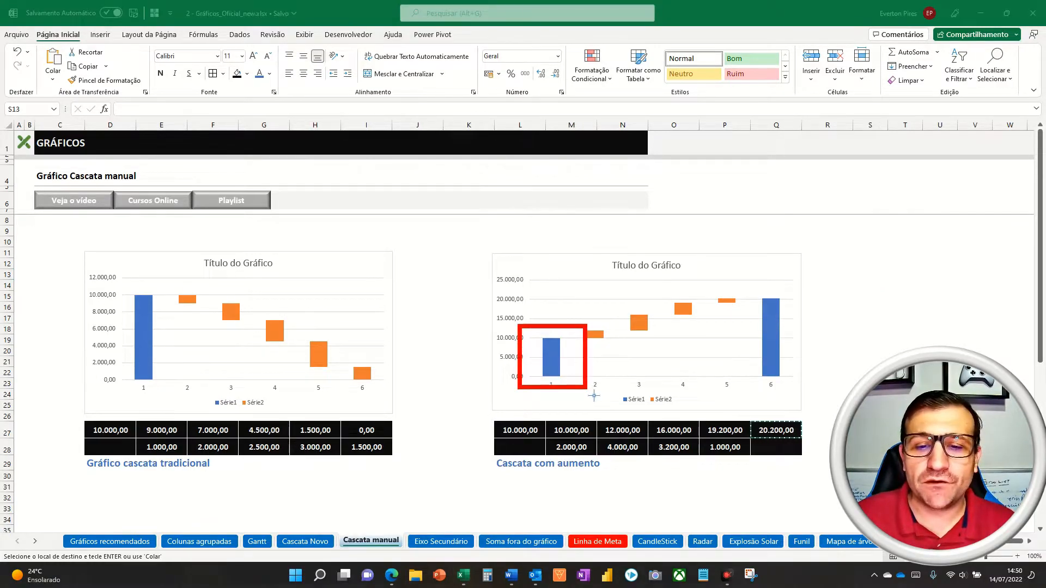
pyautogui.moveTo(751, 280); pyautogui.dragTo(804, 398)
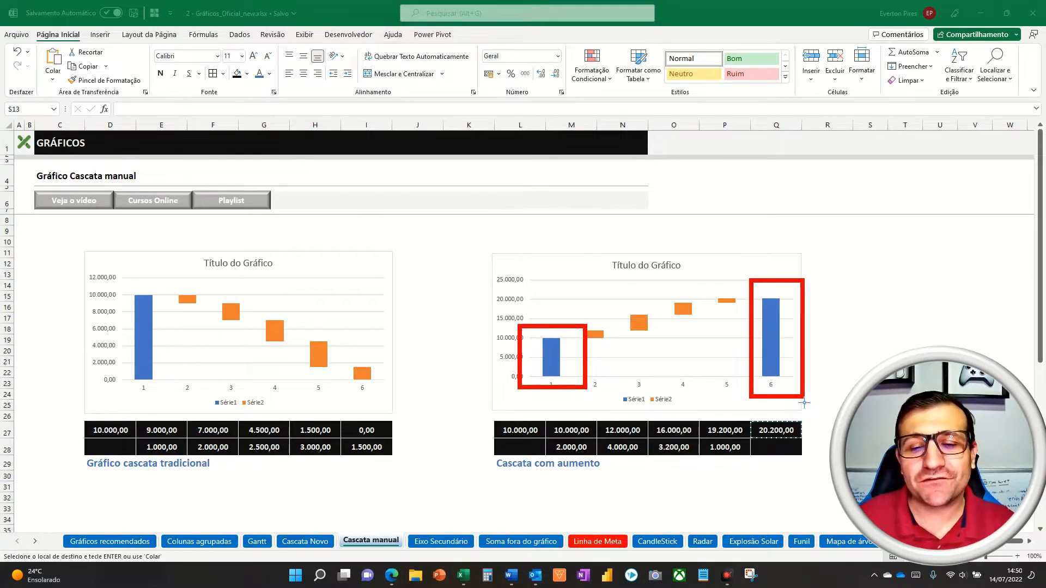
pyautogui.press('Escape')
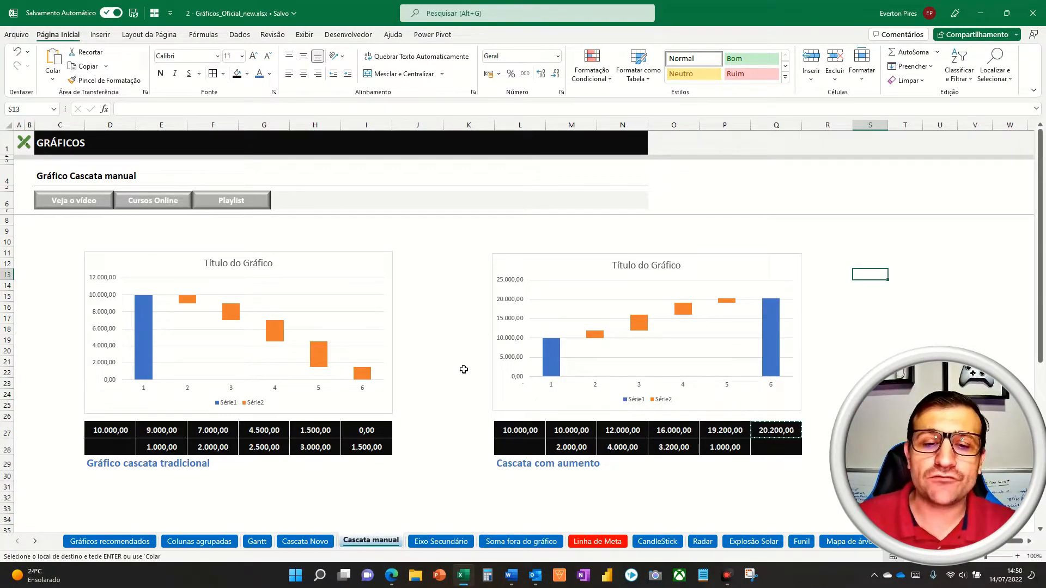
# Spotlight the Gráfico cascata com diminuição table and turn the spotlight off
pyautogui.scroll(-7, 281, 365)
pyautogui.press('F5')
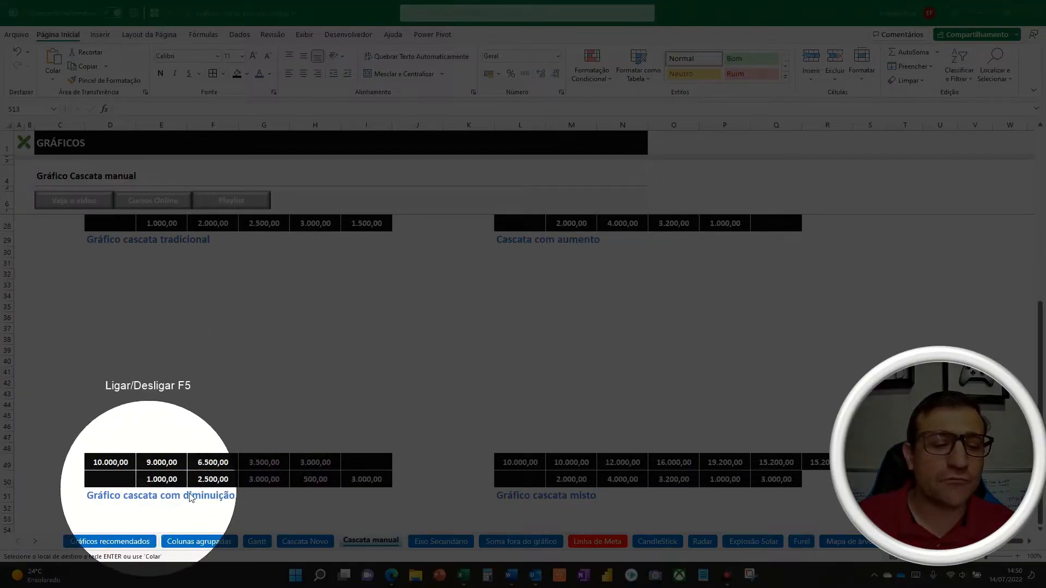
pyautogui.press('F5')
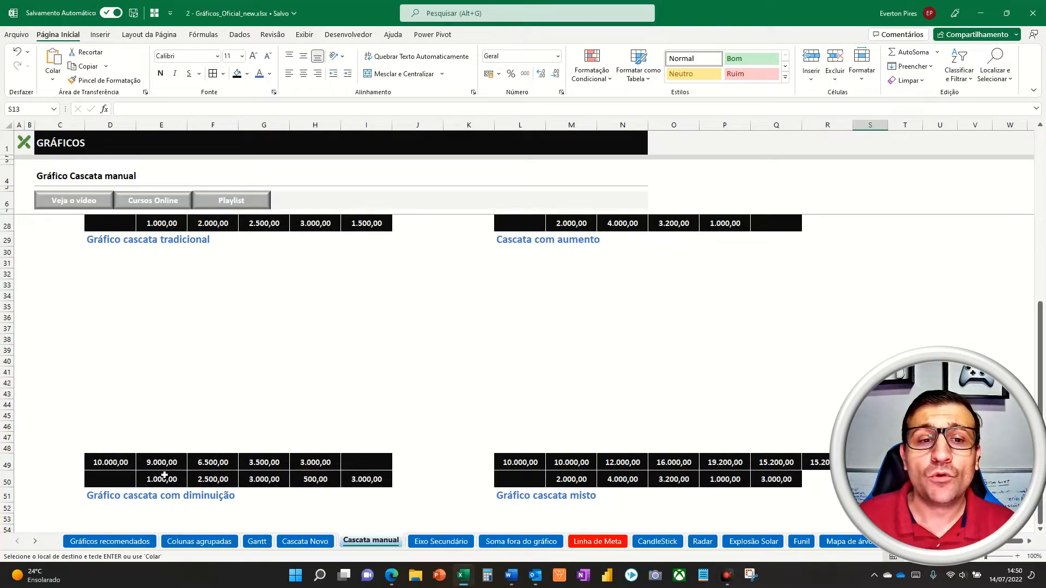
# Spotlight the final column of the Gráfico cascata tradicional chart and turn the spotlight off
pyautogui.scroll(5, 131, 369)
pyautogui.press('F5')
pyautogui.press('F5')
pyautogui.press('F5')
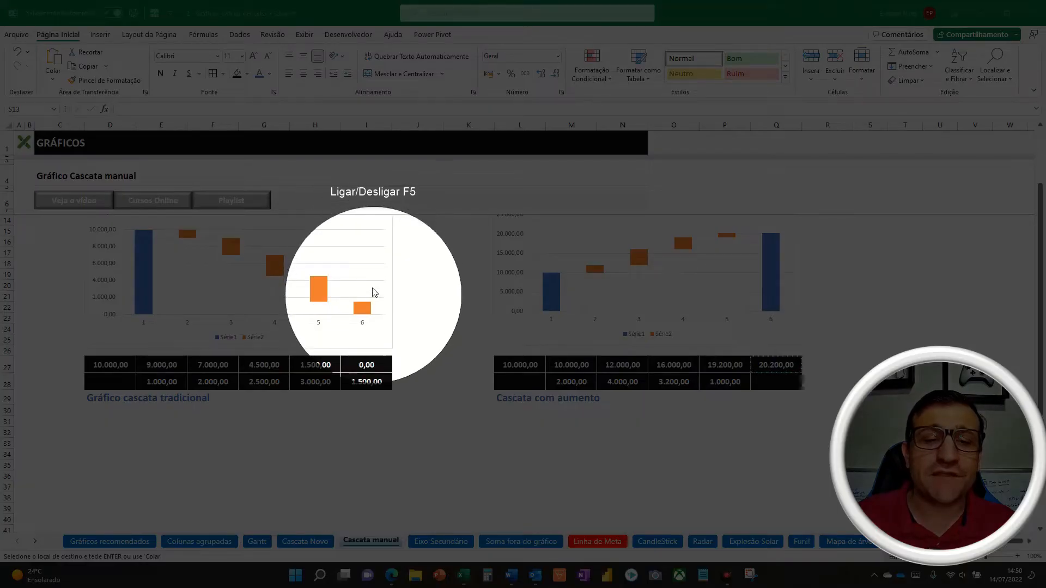
pyautogui.moveTo(369, 305)
pyautogui.press('F5')
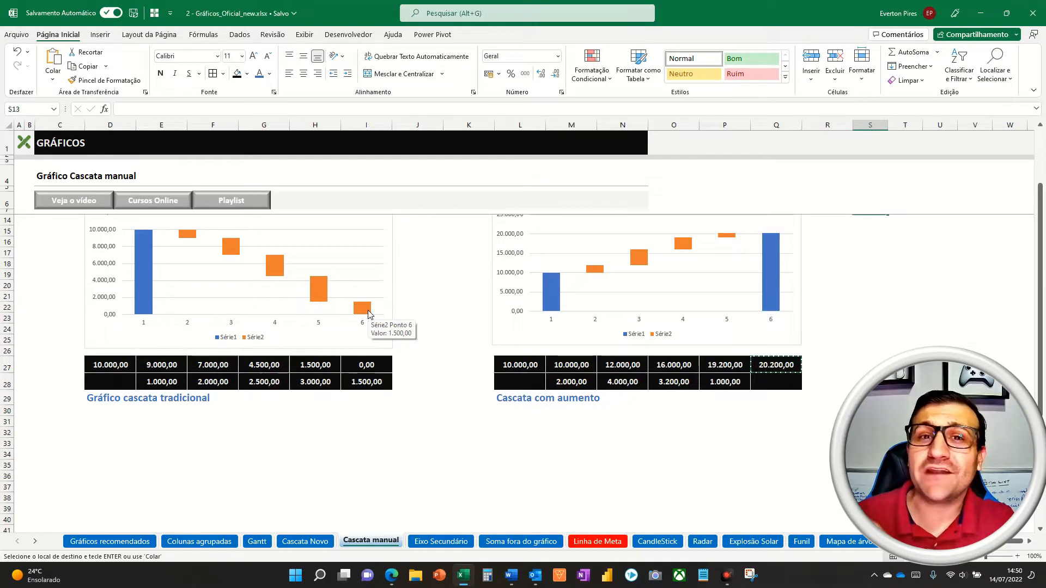
# Mark the starting value, decreases, balances and final value of the Gráfico cascata com diminuição table with red boxes and arrows, then clear the markings
pyautogui.scroll(-5, 275, 420)
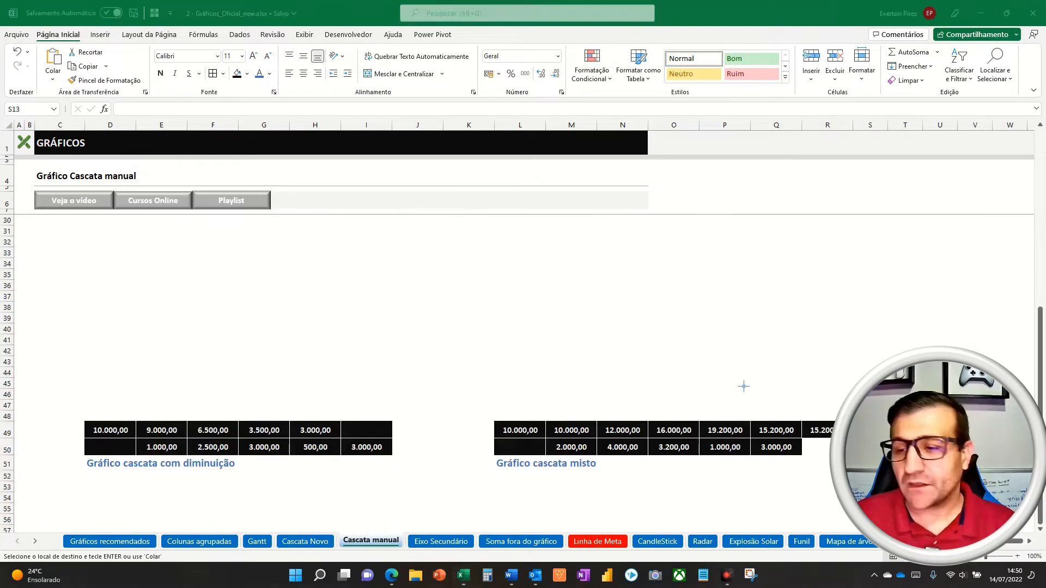
pyautogui.moveTo(70, 405)
pyautogui.mouseDown()
pyautogui.moveTo(109, 438)
pyautogui.moveTo(198, 470)
pyautogui.moveTo(294, 473)
pyautogui.moveTo(308, 459)
pyautogui.moveTo(350, 482)
pyautogui.mouseUp()
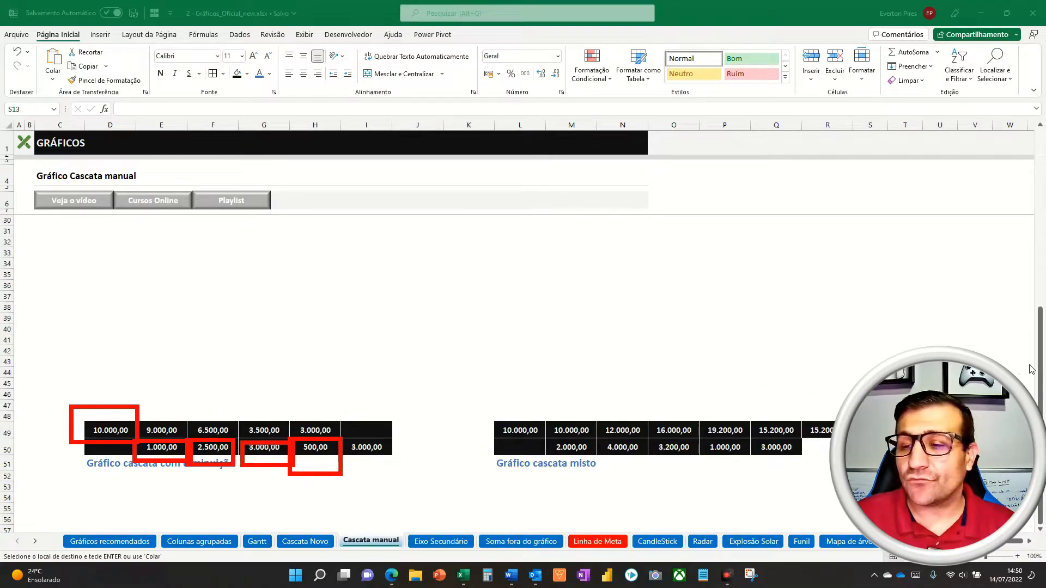
pyautogui.moveTo(201, 378); pyautogui.dragTo(163, 420)
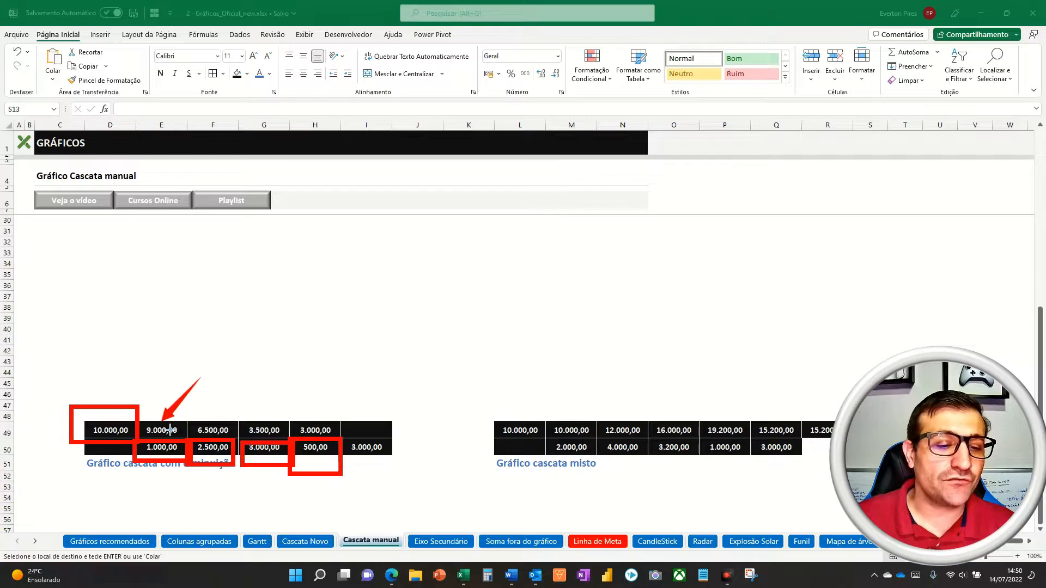
pyautogui.moveTo(269, 383); pyautogui.dragTo(221, 424)
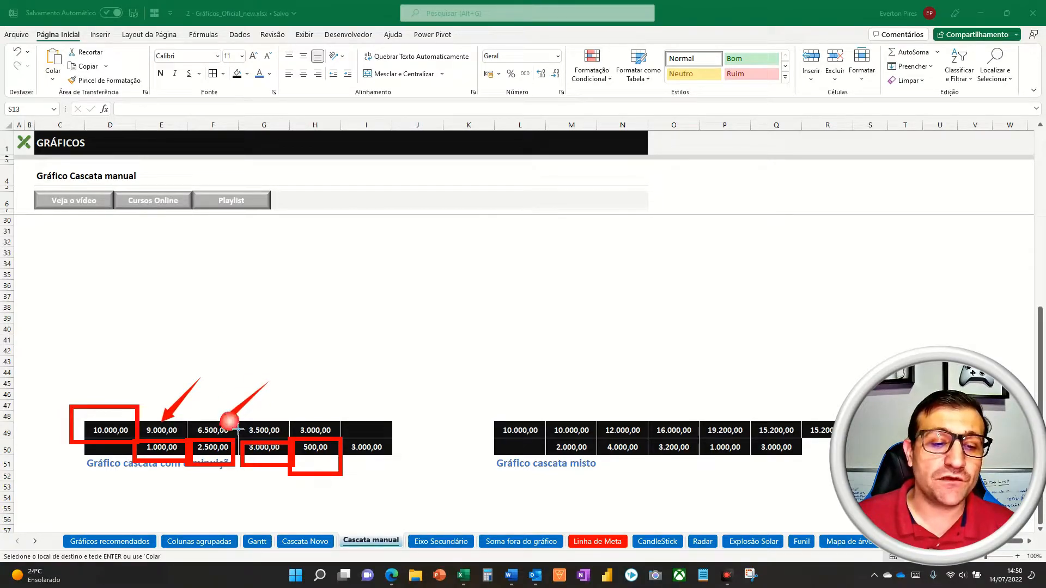
pyautogui.moveTo(334, 386); pyautogui.dragTo(274, 425)
pyautogui.moveTo(385, 383); pyautogui.dragTo(326, 425)
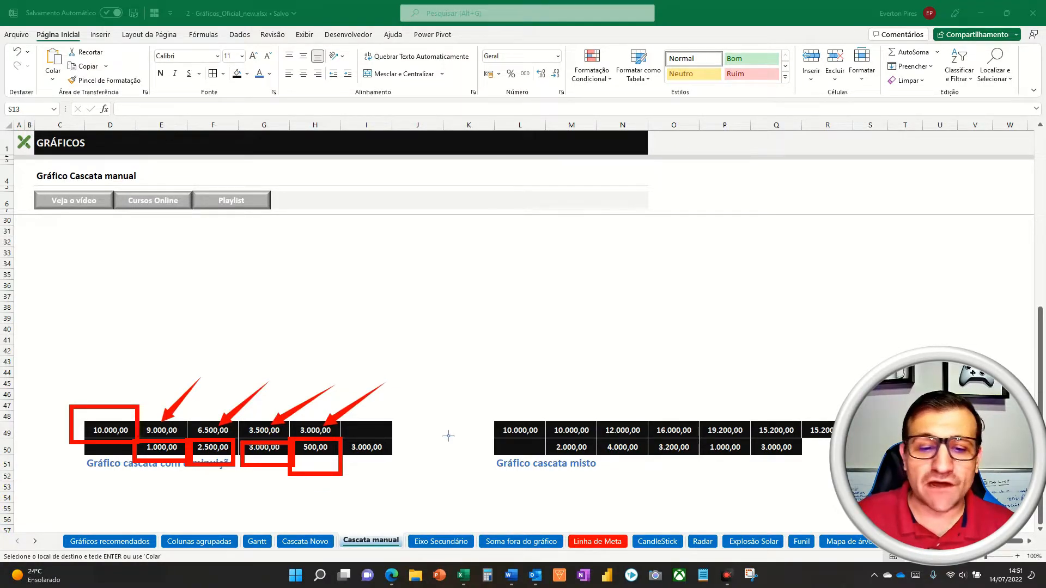
pyautogui.moveTo(342, 433)
pyautogui.mouseDown()
pyautogui.moveTo(364, 464)
pyautogui.moveTo(405, 473)
pyautogui.mouseUp()
pyautogui.moveTo(109, 402)
pyautogui.mouseDown()
pyautogui.moveTo(152, 375)
pyautogui.moveTo(338, 350)
pyautogui.moveTo(394, 435)
pyautogui.moveTo(392, 451)
pyautogui.mouseUp()
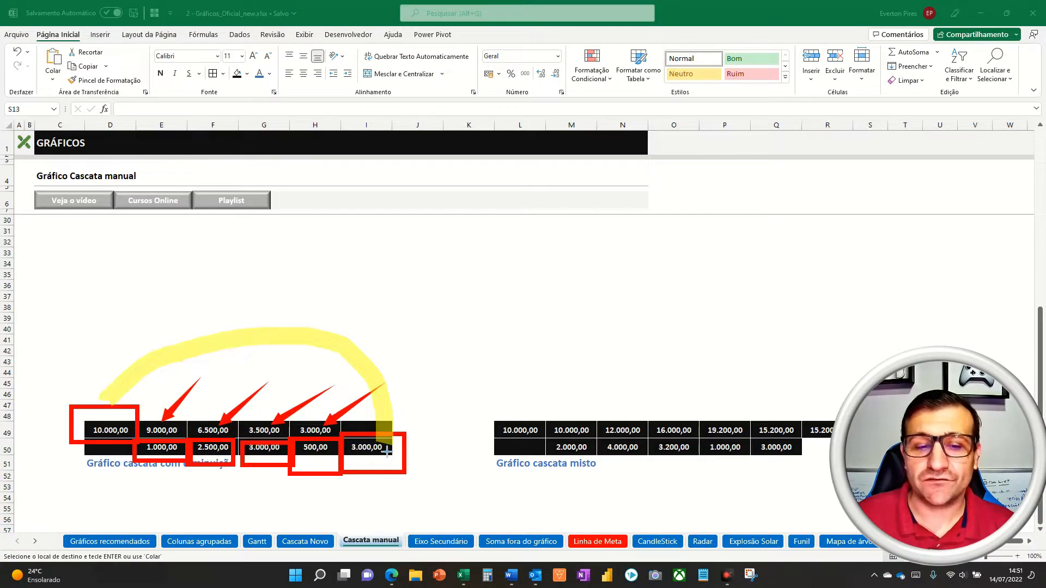
pyautogui.press('Escape')
# Insert a 2D stacked column chart from D49:I50 and fit it above the Gráfico cascata com diminuição table
pyautogui.moveTo(103, 438); pyautogui.dragTo(366, 446)
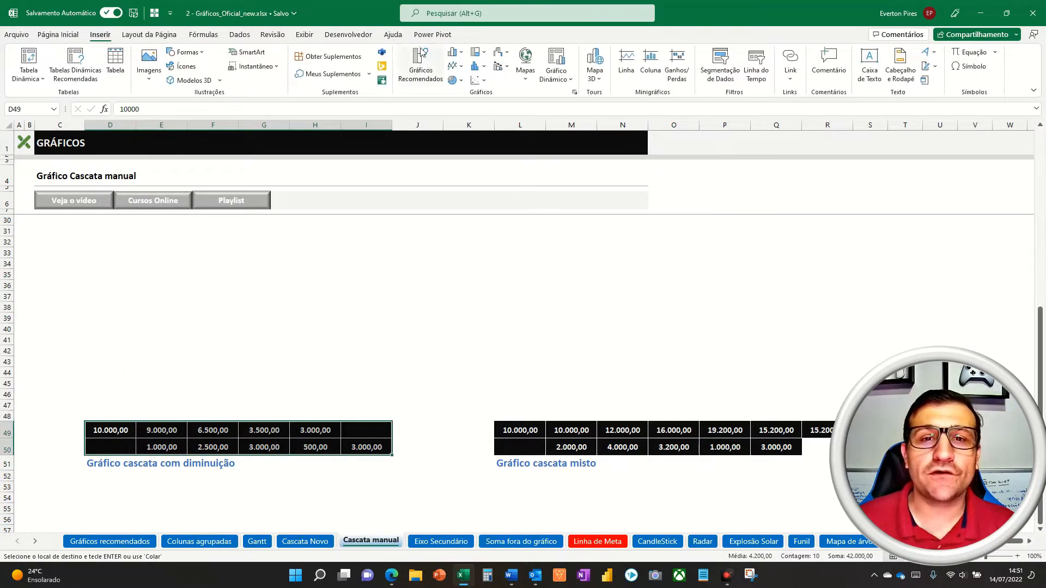
pyautogui.click(455, 51)
pyautogui.click(492, 95)
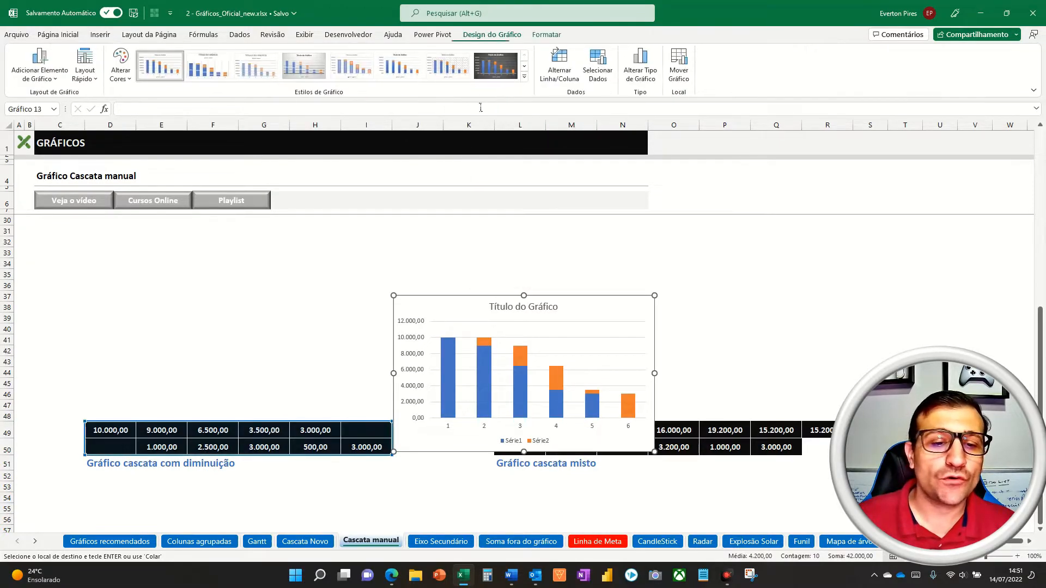
pyautogui.moveTo(583, 301); pyautogui.dragTo(283, 264)
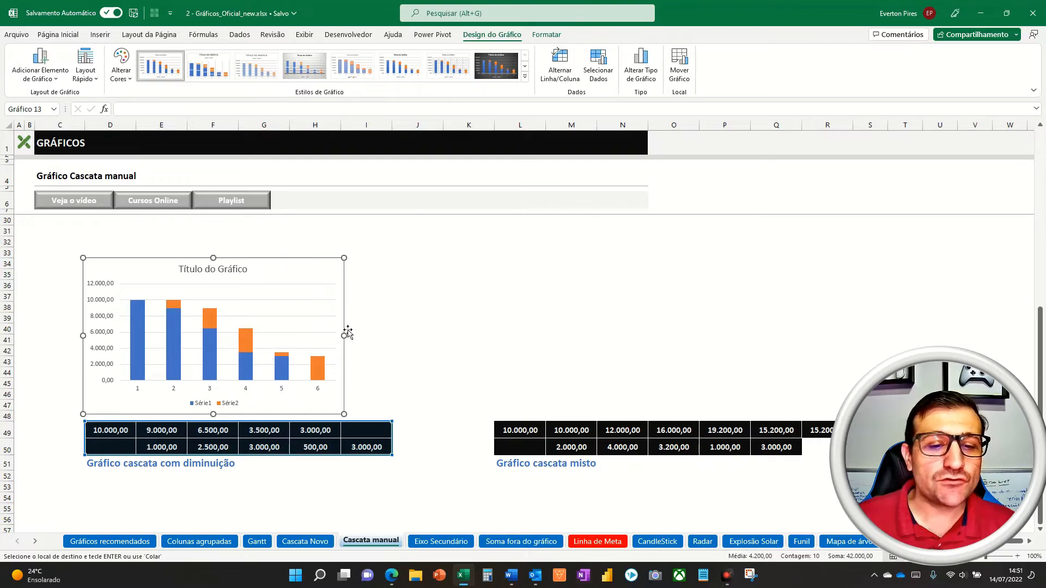
pyautogui.moveTo(345, 336); pyautogui.dragTo(399, 357)
# Remove the fill from the blue Série1 segments of columns 2 to 5 in the Gráfico cascata com diminuição chart
pyautogui.doubleClick(181, 331)
pyautogui.click(181, 331)
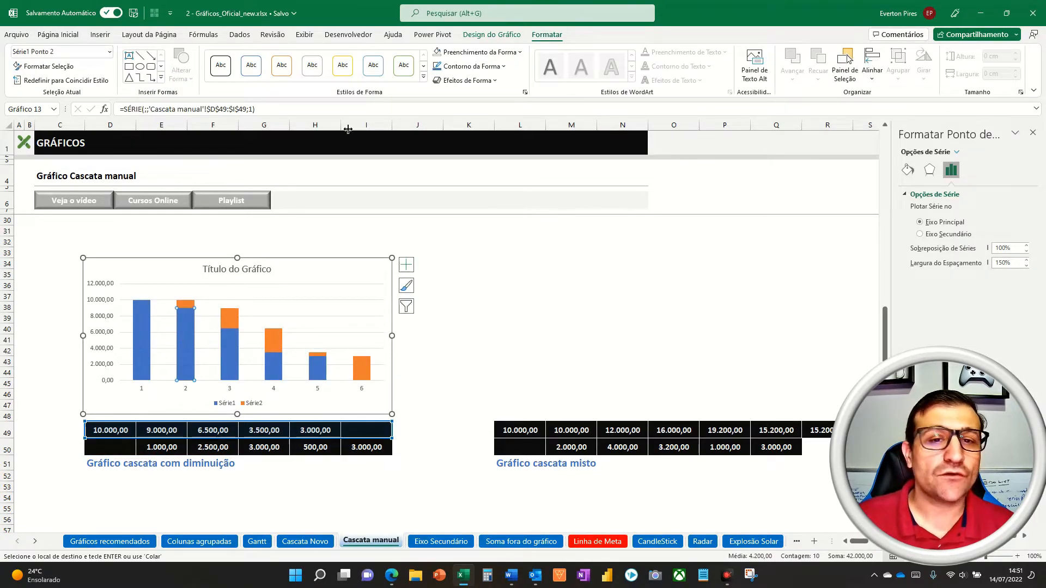
pyautogui.click(437, 52)
pyautogui.click(238, 327)
pyautogui.click(437, 52)
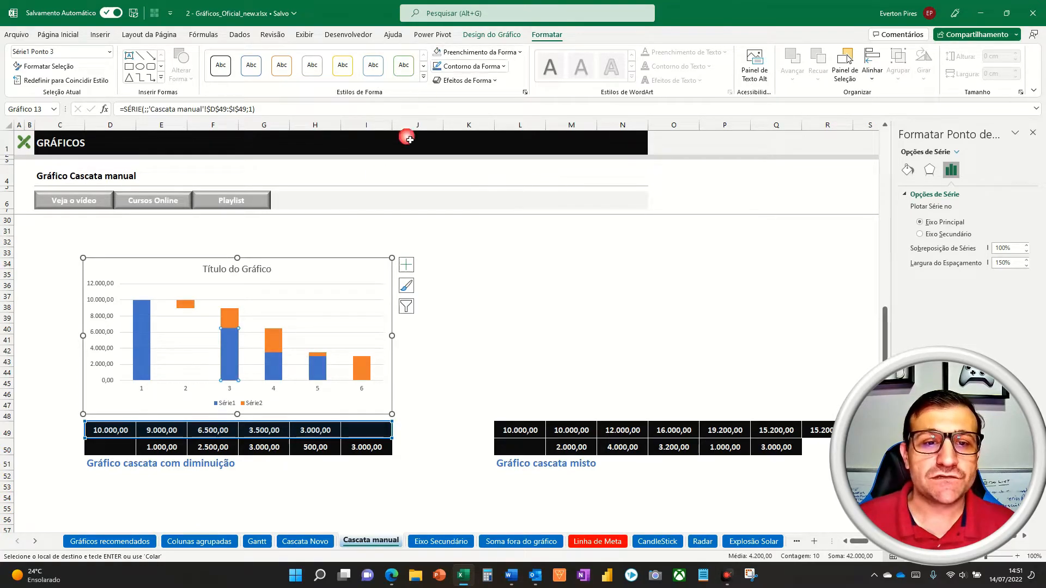
pyautogui.click(274, 366)
pyautogui.click(321, 367)
pyautogui.click(437, 52)
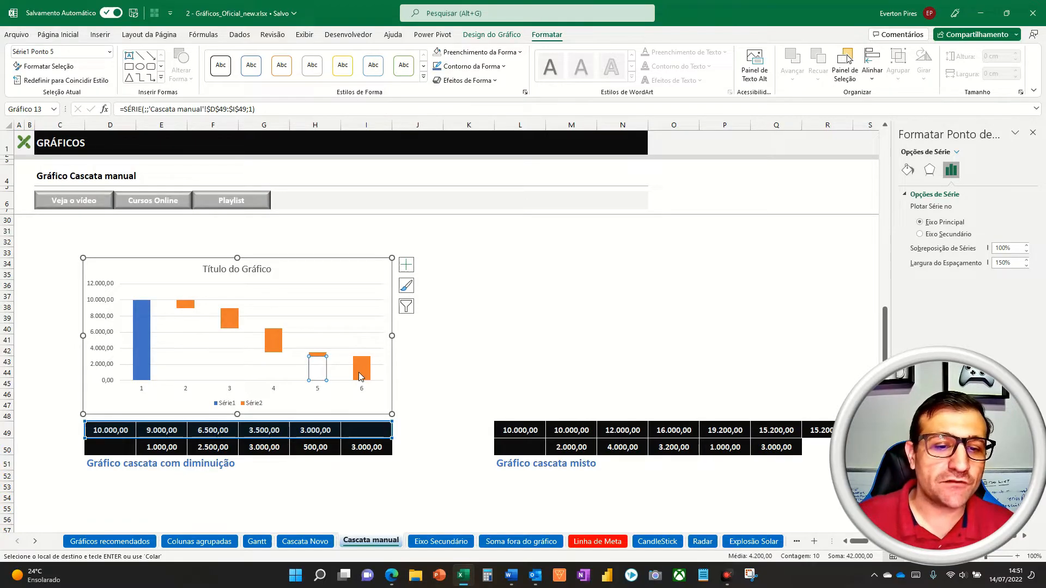
# Fill the Série2 segment of column 6 with the theme blue used by column 1
pyautogui.click(363, 374)
pyautogui.click(363, 375)
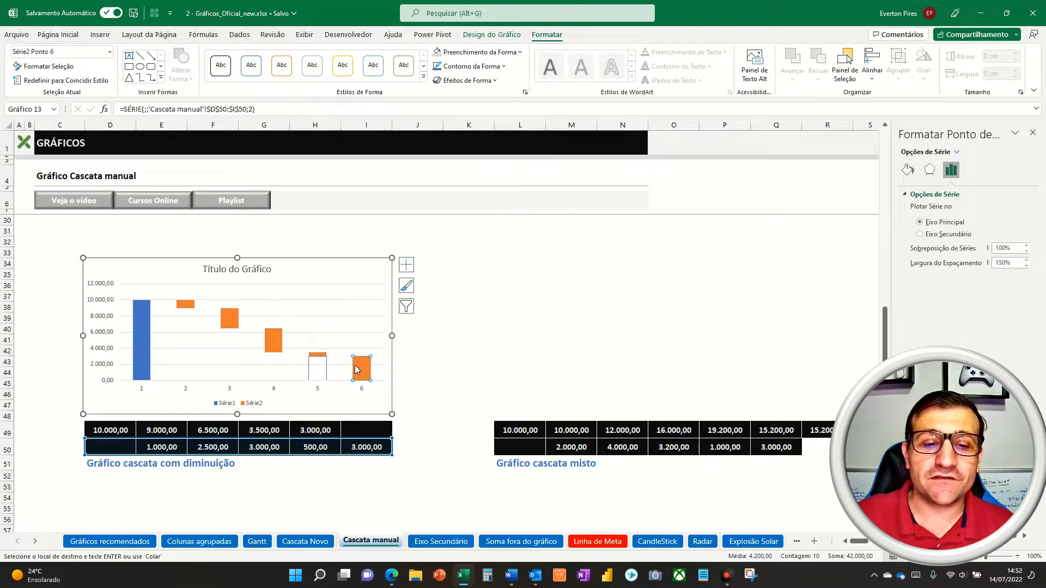
pyautogui.click(523, 53)
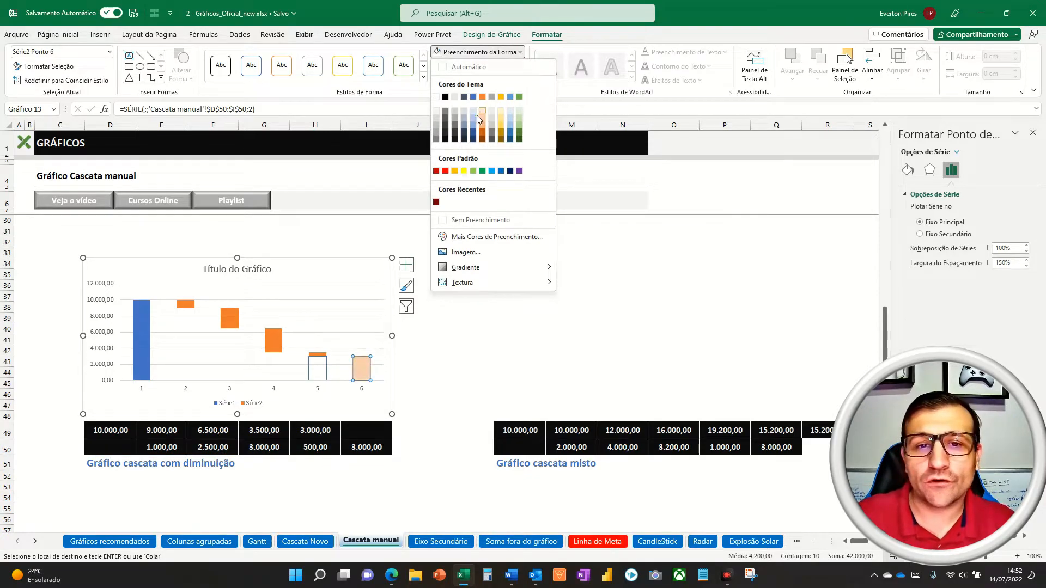
pyautogui.click(473, 97)
pyautogui.click(534, 329)
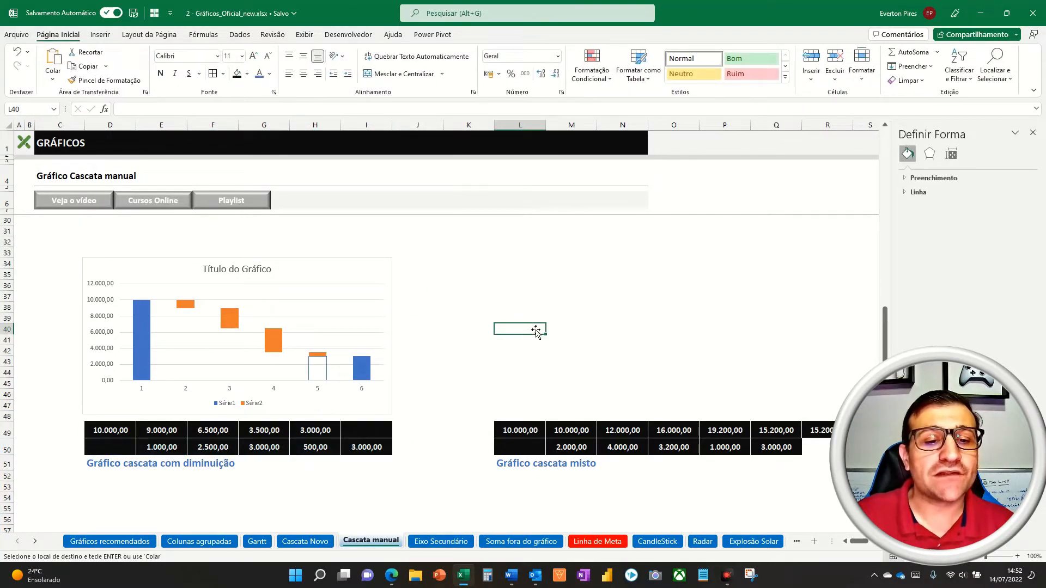
# Remove the outline from the unfilled Série1 segment of column 5
pyautogui.click(317, 368)
pyautogui.click(317, 368)
pyautogui.click(471, 66)
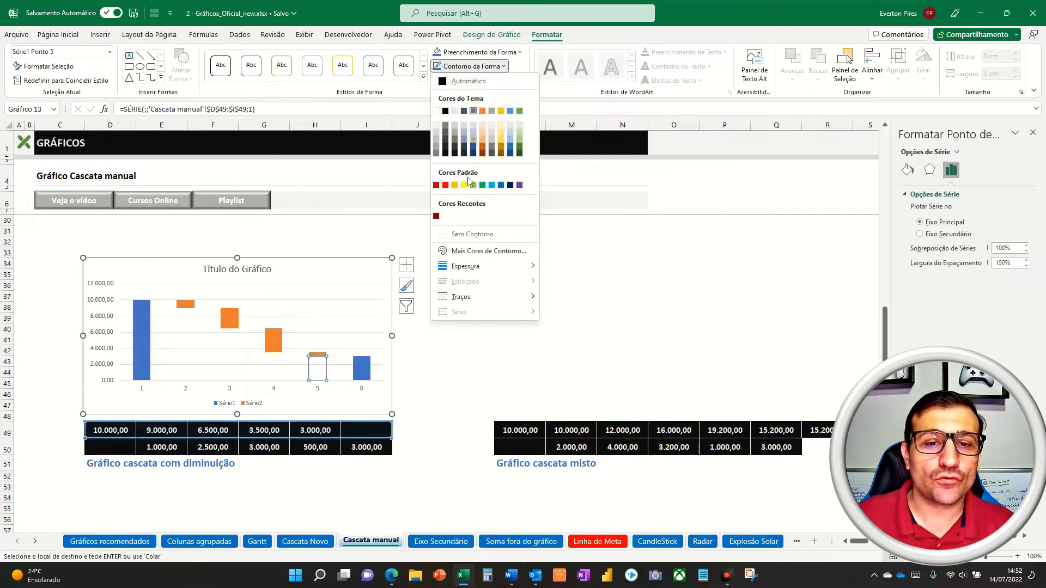
pyautogui.click(465, 235)
pyautogui.click(570, 286)
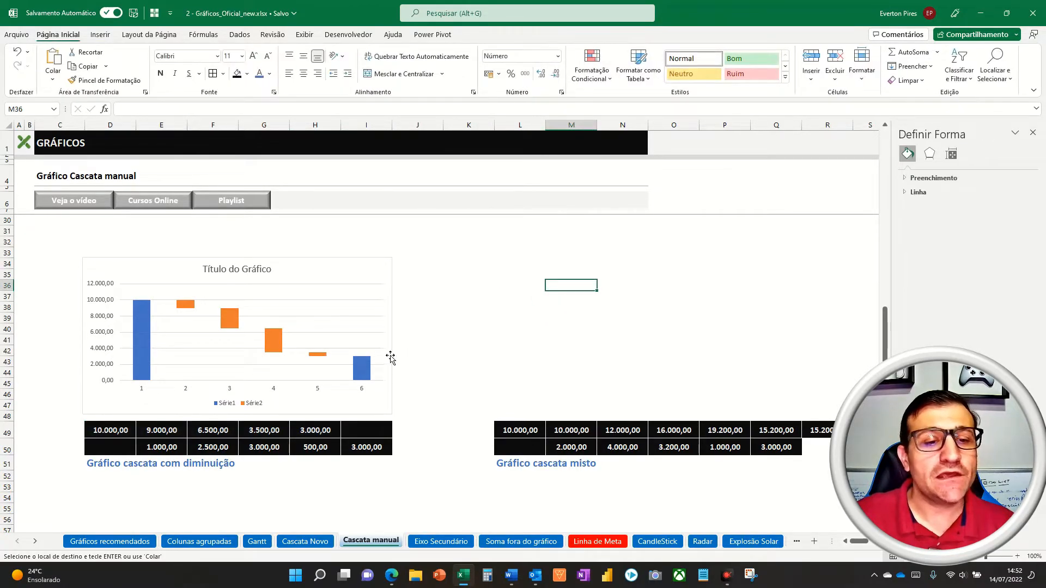
# Box columns 1 and 6 of the Gráfico cascata com diminuição chart, point red arrows at the orange decreases, and clear the markings
pyautogui.press('super+shift+s')
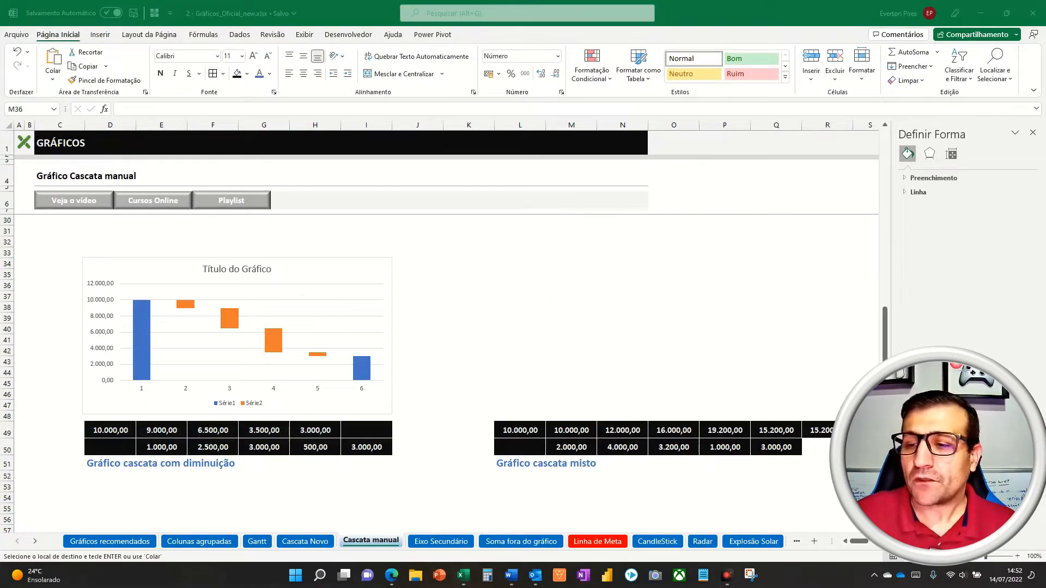
pyautogui.moveTo(118, 284); pyautogui.dragTo(161, 397)
pyautogui.moveTo(189, 366); pyautogui.dragTo(186, 316)
pyautogui.moveTo(219, 367); pyautogui.dragTo(230, 339)
pyautogui.moveTo(267, 389); pyautogui.dragTo(276, 355)
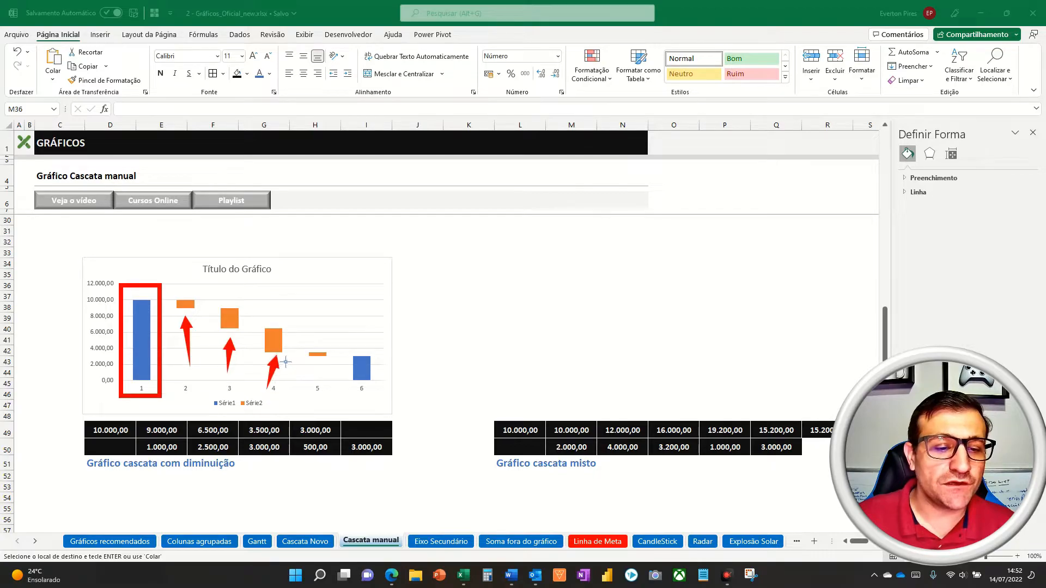
pyautogui.moveTo(299, 403); pyautogui.dragTo(316, 361)
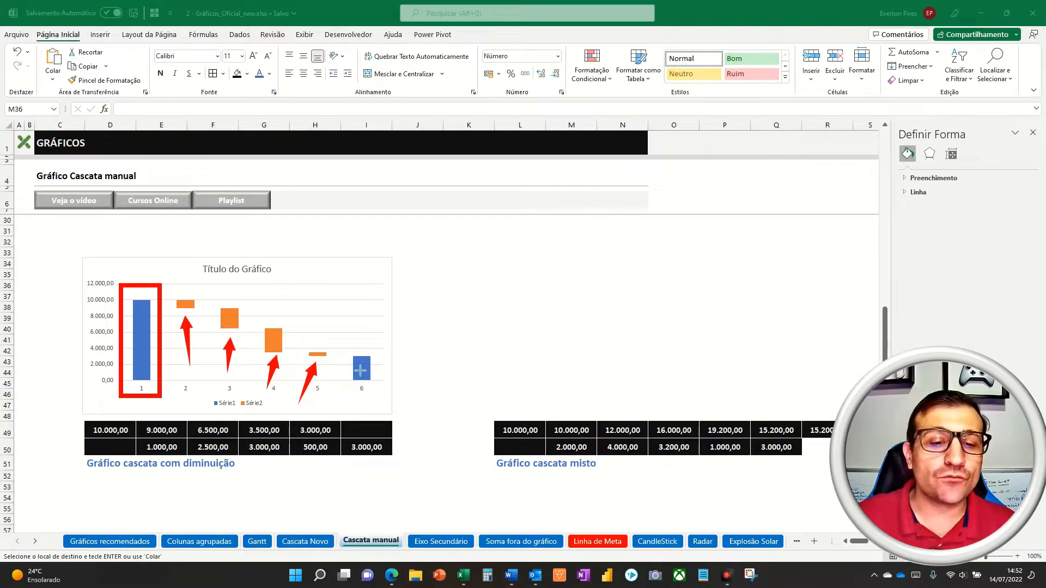
pyautogui.moveTo(341, 349); pyautogui.dragTo(391, 407)
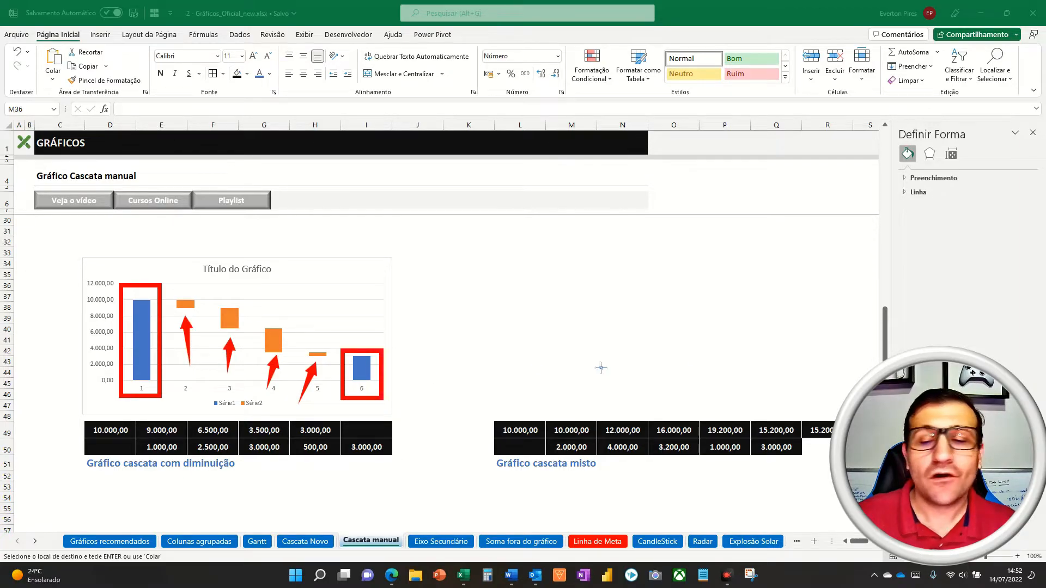
pyautogui.moveTo(171, 287)
pyautogui.mouseDown()
pyautogui.moveTo(293, 339)
pyautogui.moveTo(376, 351)
pyautogui.moveTo(361, 341)
pyautogui.mouseUp()
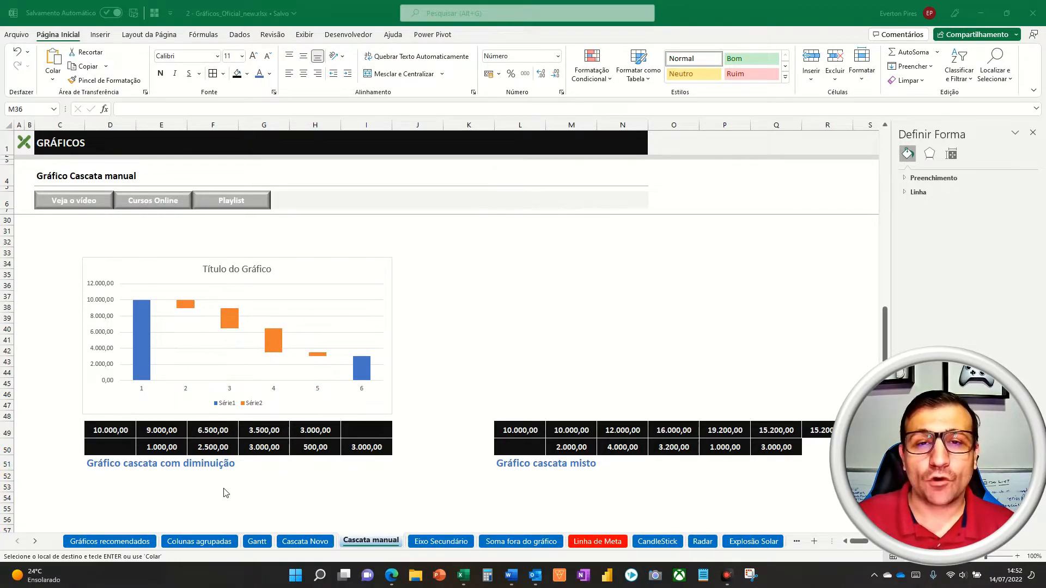
pyautogui.press('Escape')
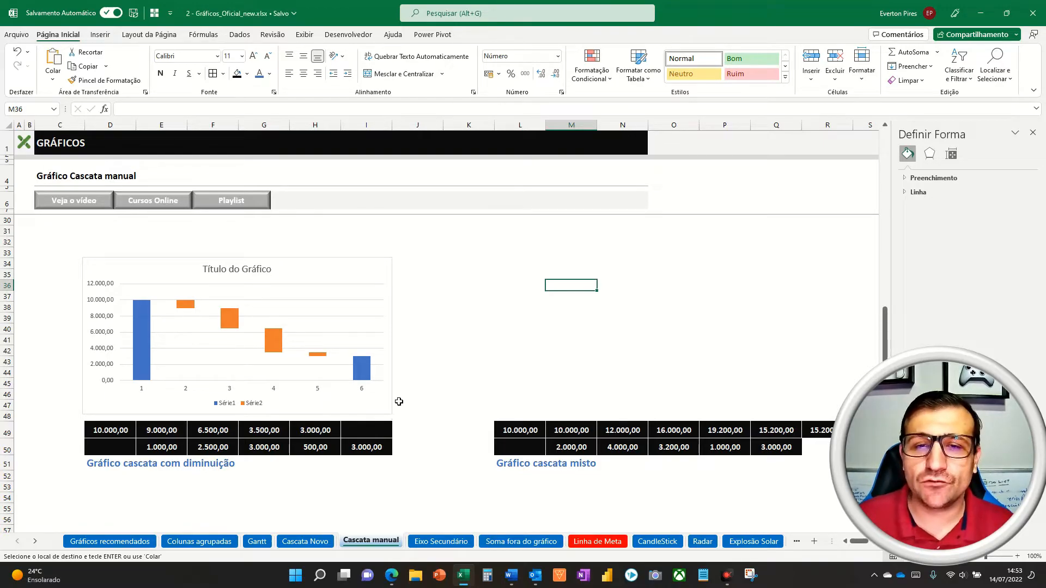
# Box the first value of the Gráfico cascata misto table and mark the values up to 19.200,00 plus the overall rise with red arrows
pyautogui.hscroll(1, 385, 415)
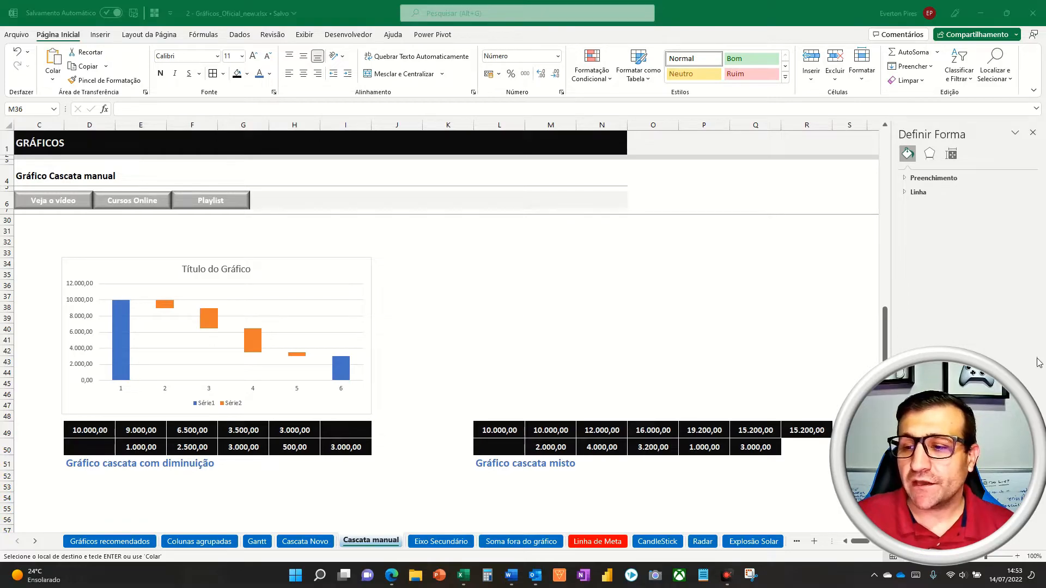
pyautogui.moveTo(455, 412); pyautogui.dragTo(527, 453)
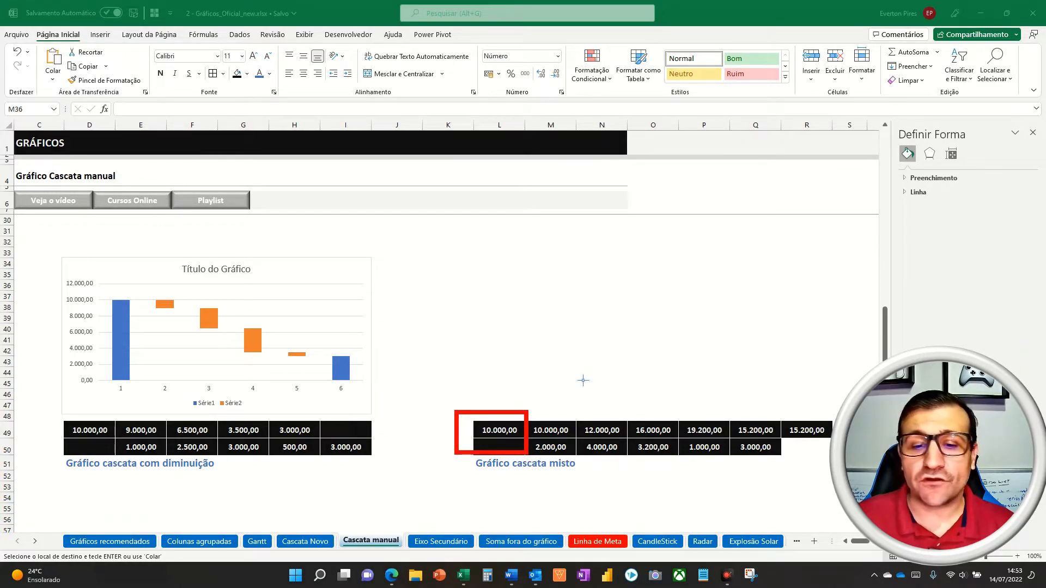
pyautogui.moveTo(534, 375); pyautogui.dragTo(549, 436)
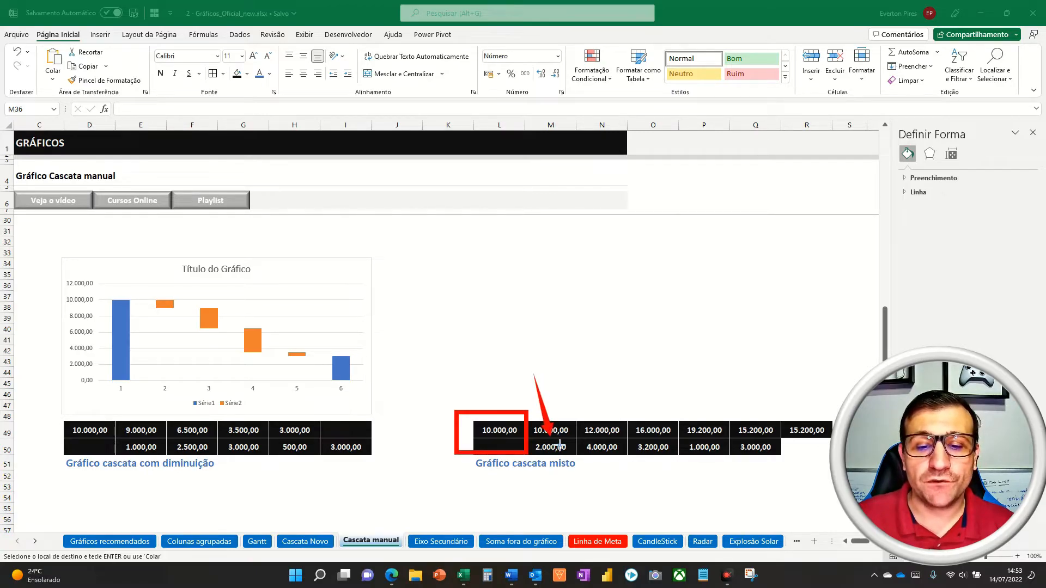
pyautogui.moveTo(573, 371); pyautogui.dragTo(599, 418)
pyautogui.moveTo(576, 490); pyautogui.dragTo(598, 458)
pyautogui.moveTo(607, 354); pyautogui.dragTo(644, 419)
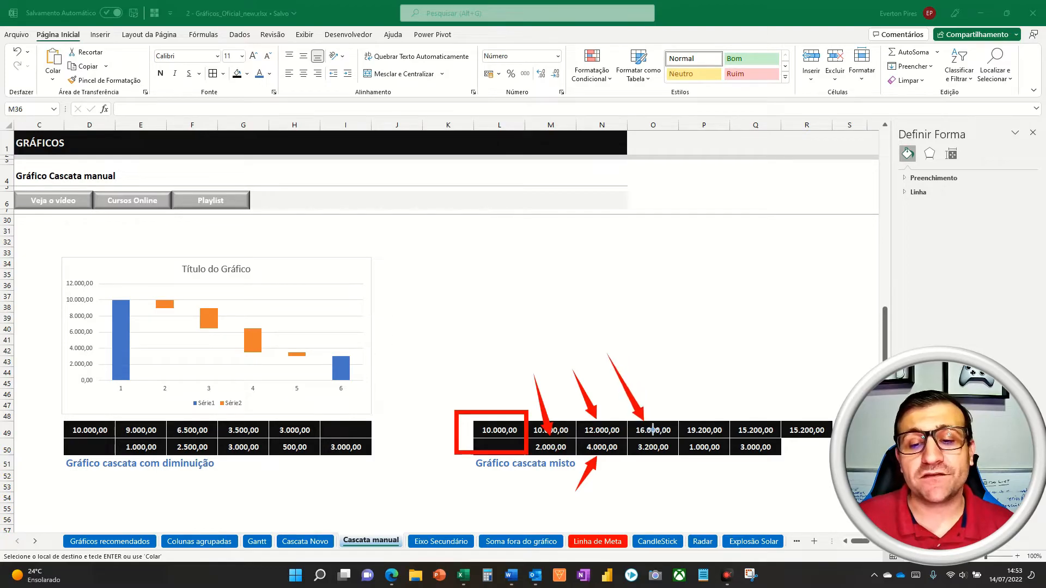
pyautogui.moveTo(630, 494); pyautogui.dragTo(650, 456)
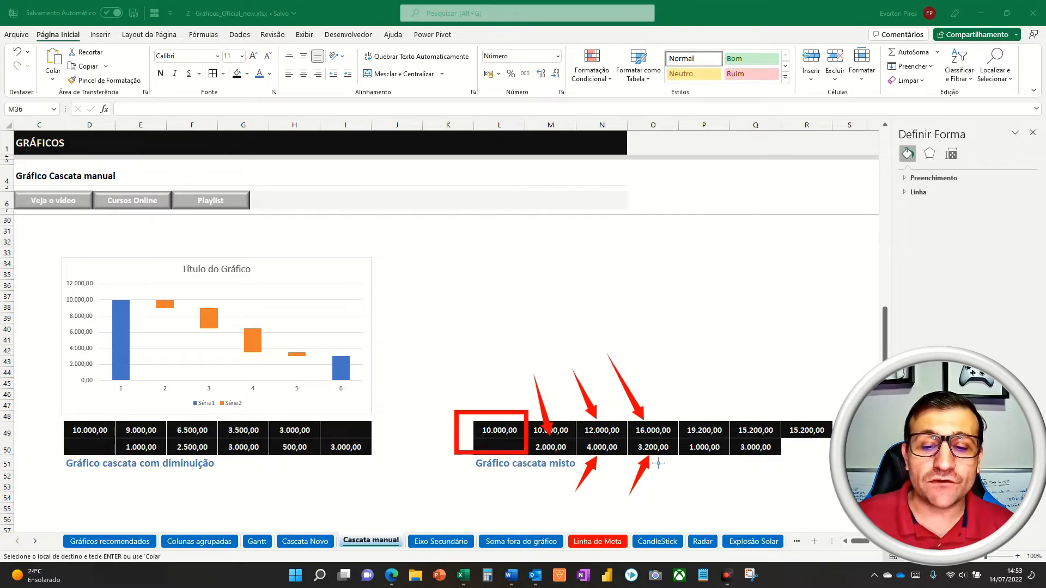
pyautogui.moveTo(653, 358); pyautogui.dragTo(693, 418)
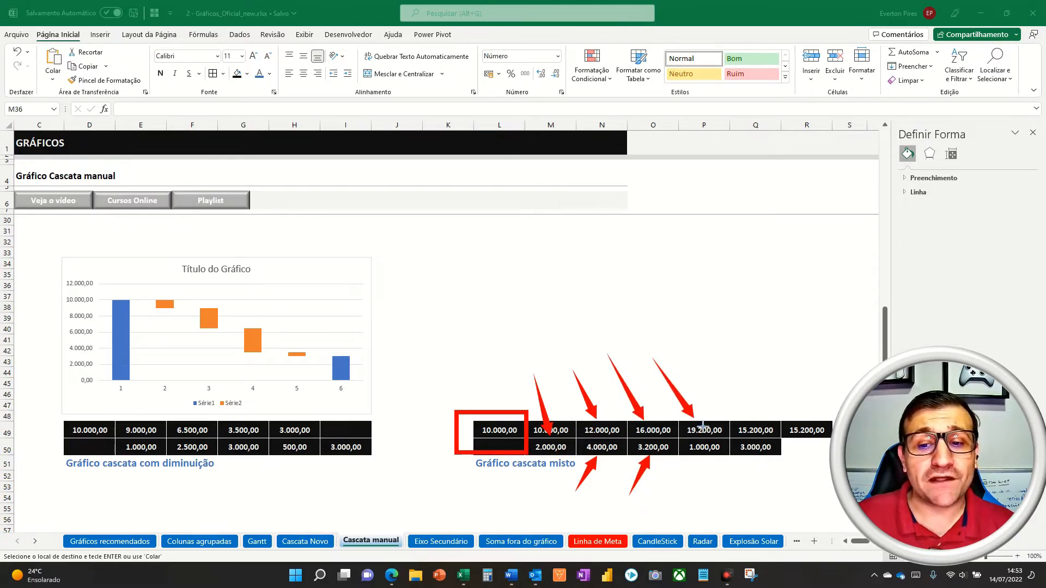
pyautogui.moveTo(466, 387)
pyautogui.mouseDown()
pyautogui.moveTo(539, 379)
pyautogui.moveTo(649, 335)
pyautogui.mouseUp()
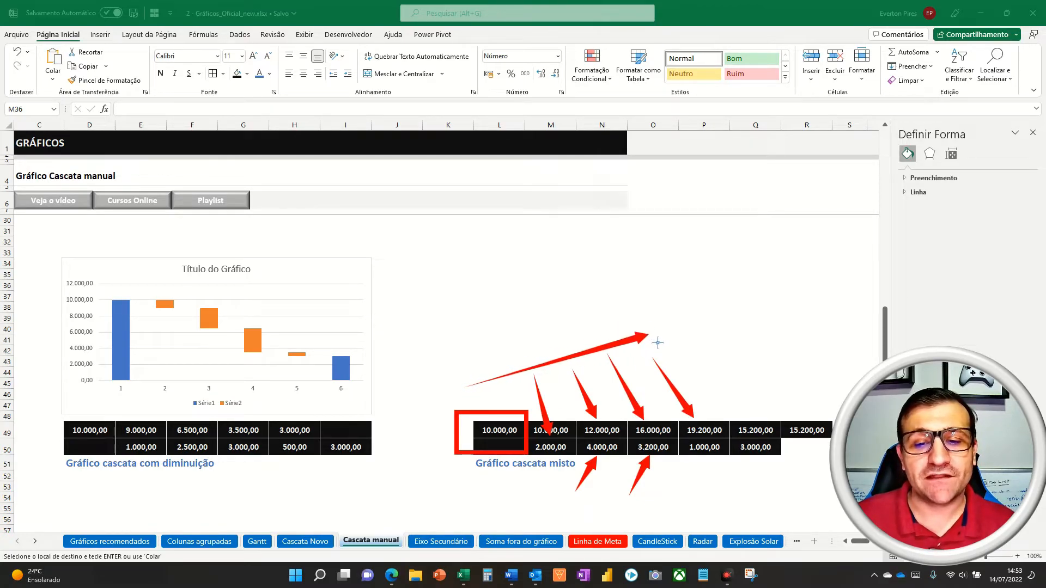
# Point red arrows at 15.200,00 and 3.000,00 in column Q, box 19.200,00 and 15.200,00 in row 49, and clear the markings
pyautogui.moveTo(687, 249)
pyautogui.mouseDown()
pyautogui.moveTo(752, 366)
pyautogui.moveTo(752, 416)
pyautogui.mouseUp()
pyautogui.moveTo(729, 503)
pyautogui.mouseDown()
pyautogui.moveTo(756, 474)
pyautogui.moveTo(752, 460)
pyautogui.mouseUp()
pyautogui.click(1037, 365)
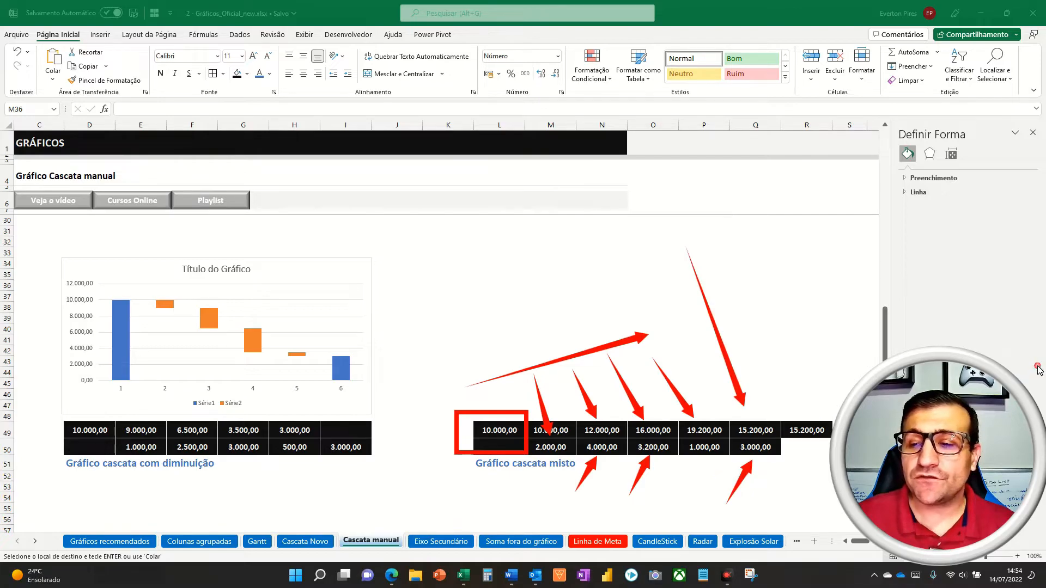
pyautogui.moveTo(675, 418)
pyautogui.mouseDown()
pyautogui.moveTo(728, 440)
pyautogui.moveTo(785, 439)
pyautogui.mouseUp()
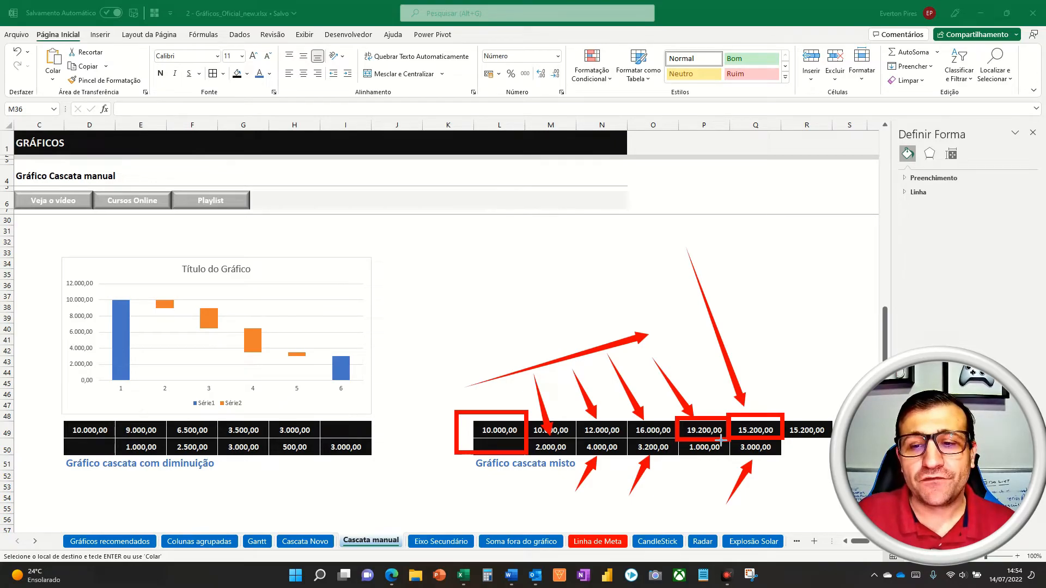
pyautogui.press('Escape')
# Insert a stacked column chart from L49:R50 and fit it above the Gráfico cascata misto table, spanning columns L to R
pyautogui.moveTo(491, 434); pyautogui.dragTo(803, 447)
pyautogui.click(100, 35)
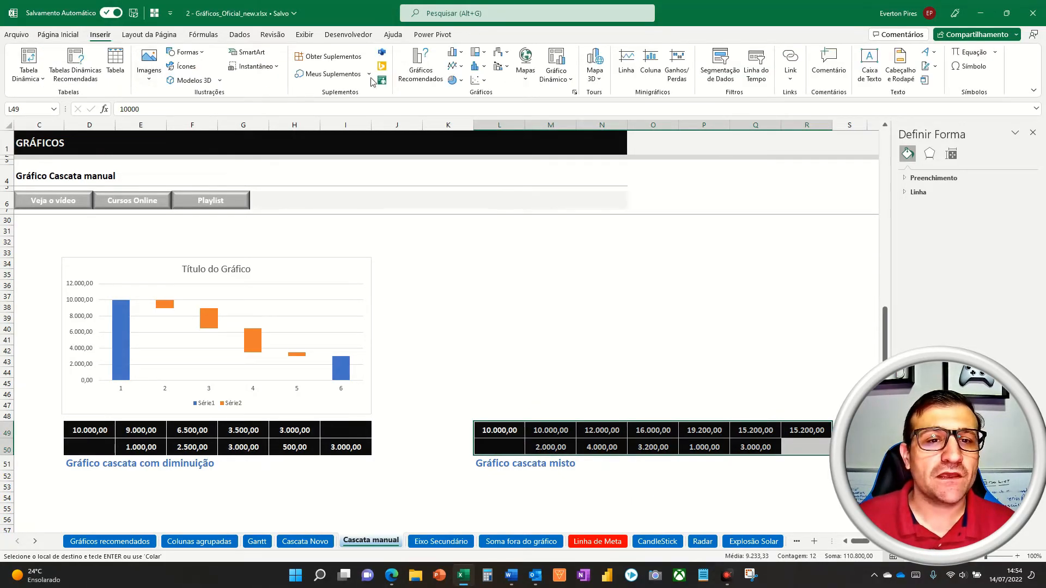
pyautogui.click(456, 52)
pyautogui.click(491, 94)
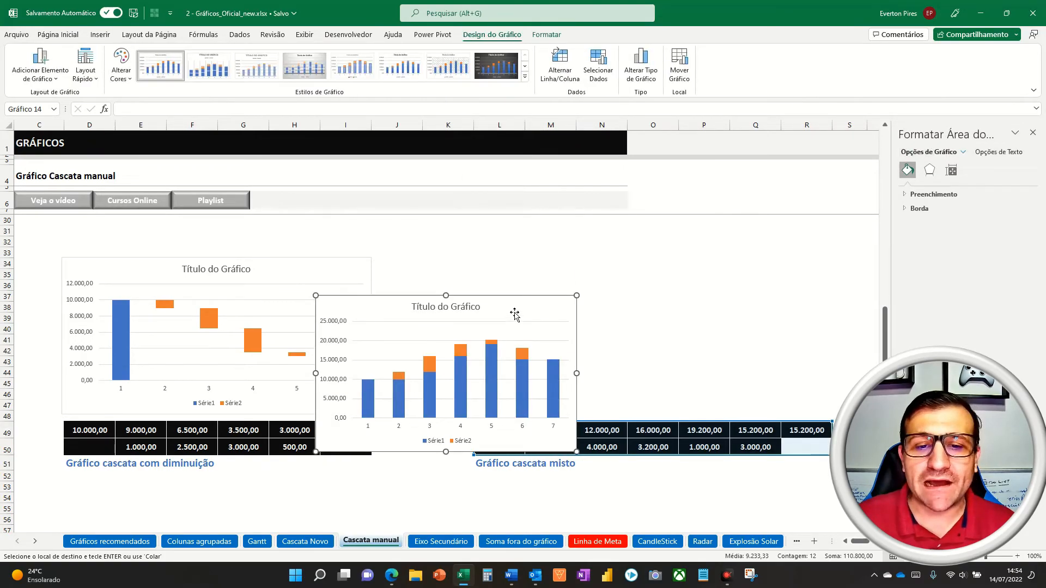
pyautogui.moveTo(513, 303); pyautogui.dragTo(677, 262)
pyautogui.moveTo(742, 336); pyautogui.dragTo(840, 357)
# Remove the fill from the blue Série1 segments of columns 2 to 6 in the Gráfico cascata misto chart
pyautogui.click(579, 355)
pyautogui.click(579, 355)
pyautogui.press('Escape')
pyautogui.click(583, 363)
pyautogui.click(581, 356)
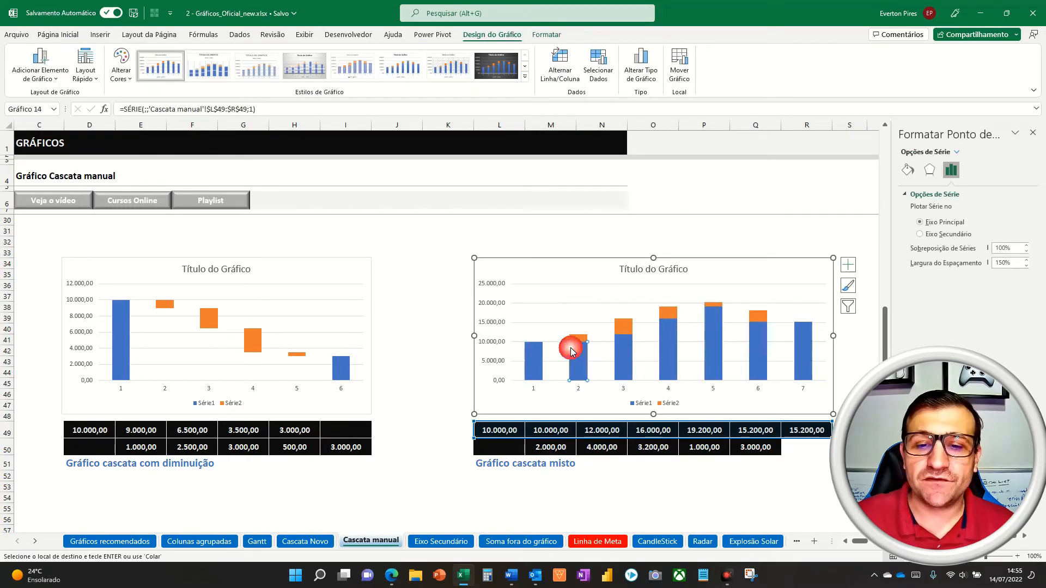
pyautogui.click(549, 38)
pyautogui.click(437, 53)
pyautogui.click(618, 351)
pyautogui.click(438, 53)
pyautogui.click(672, 343)
pyautogui.click(438, 53)
pyautogui.click(708, 337)
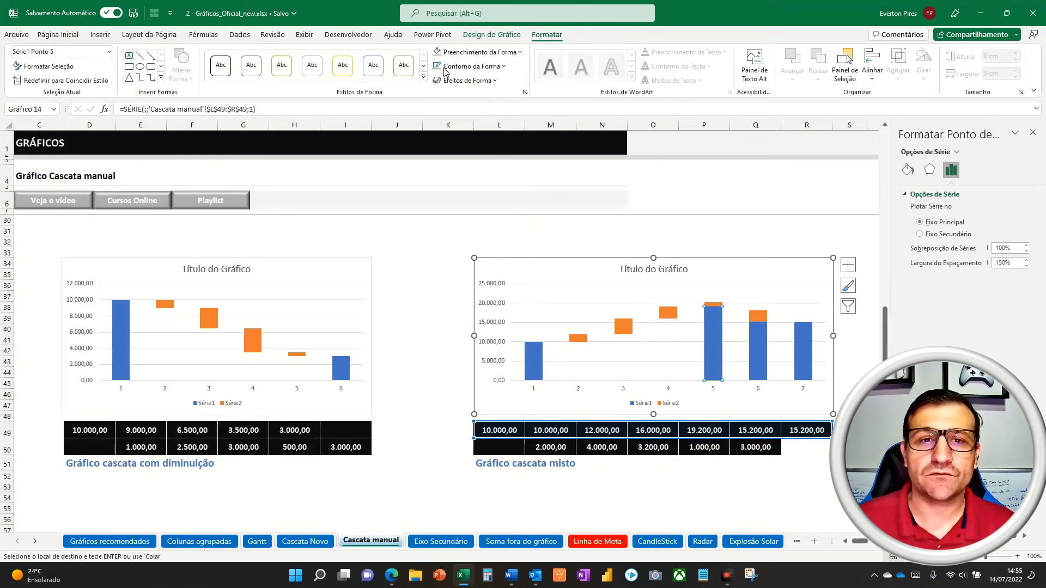
pyautogui.click(437, 53)
pyautogui.click(755, 341)
pyautogui.click(437, 52)
pyautogui.click(843, 220)
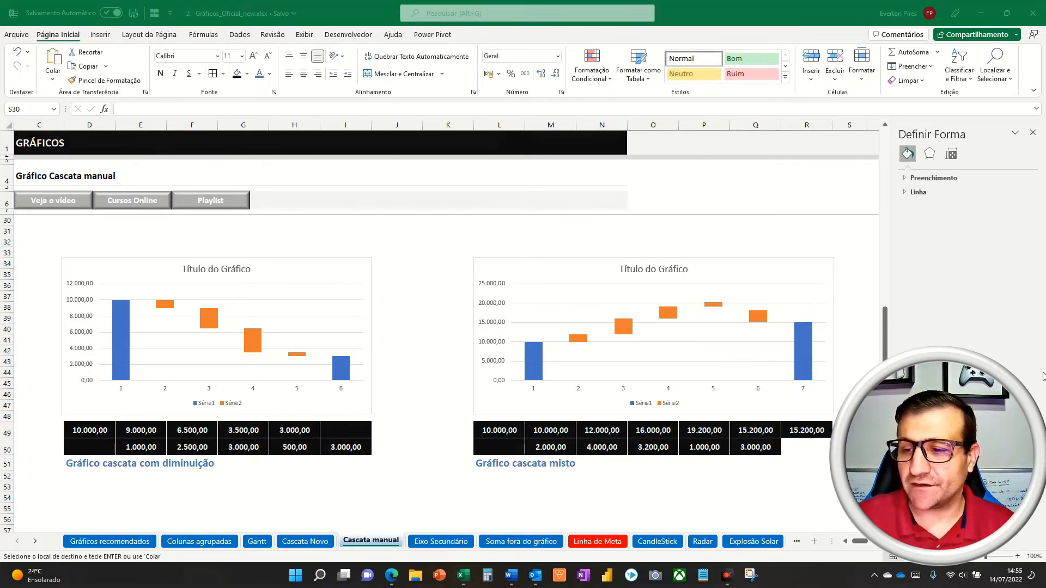
# Box columns 1 and 7 of the Gráfico cascata misto chart, trace its rise and fall with red arrows, and clear the markings
pyautogui.moveTo(506, 329); pyautogui.dragTo(554, 392)
pyautogui.moveTo(795, 324); pyautogui.dragTo(832, 392)
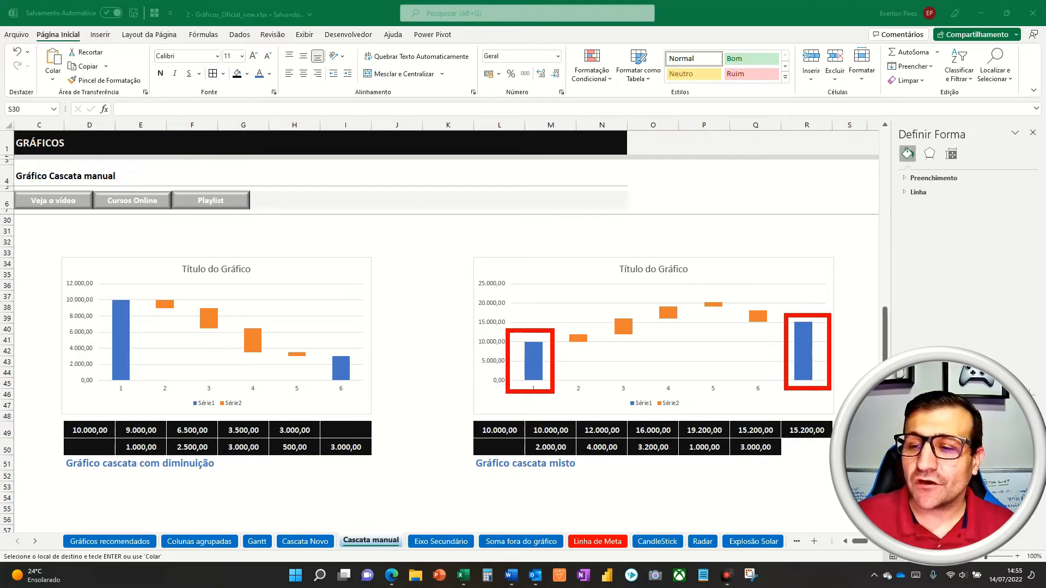
pyautogui.moveTo(585, 352)
pyautogui.mouseDown()
pyautogui.moveTo(722, 312)
pyautogui.moveTo(767, 325)
pyautogui.mouseUp()
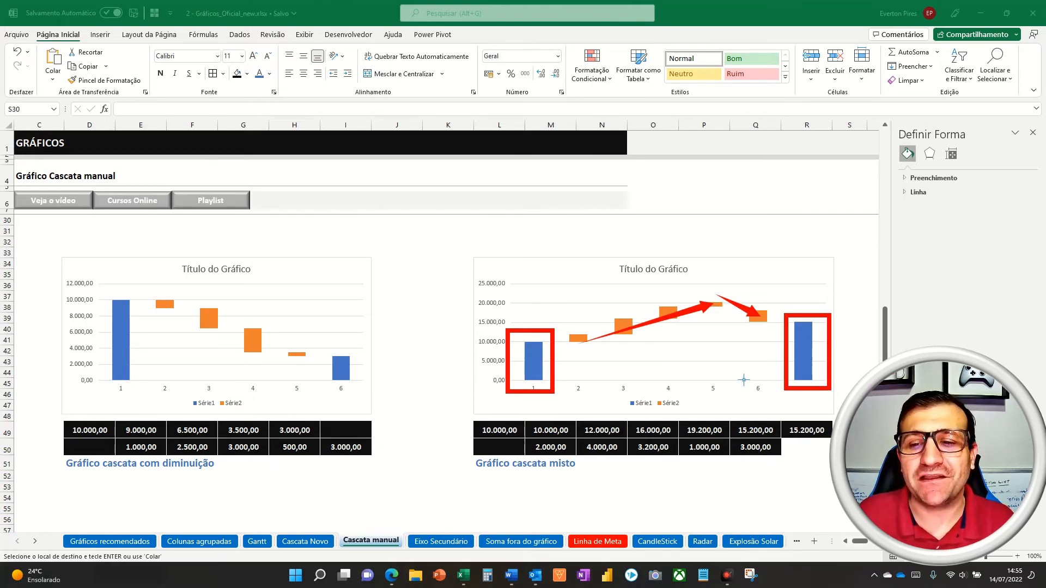
pyautogui.press('Escape')
pyautogui.click(786, 252)
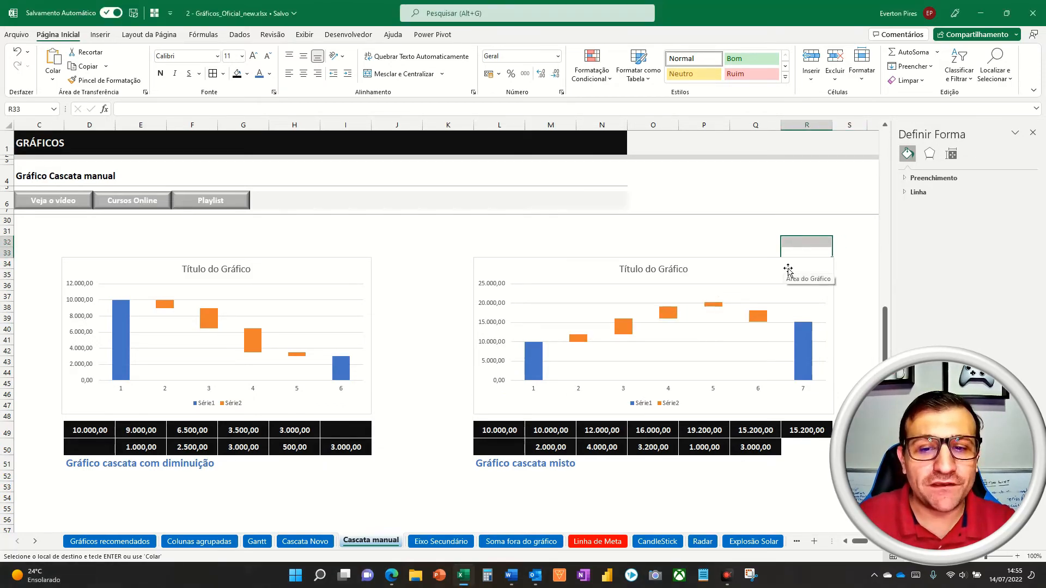